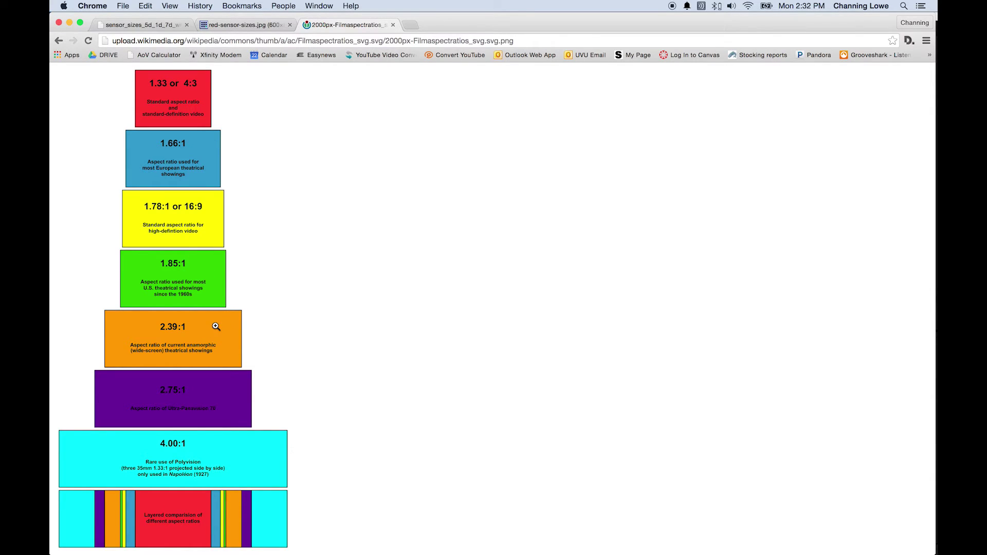
Step: Switch to Premiere Pro and scrub through the clip 8F5A7177.MOV in the Source monitor to view its footage
{"action": "key", "text": "super+h"}
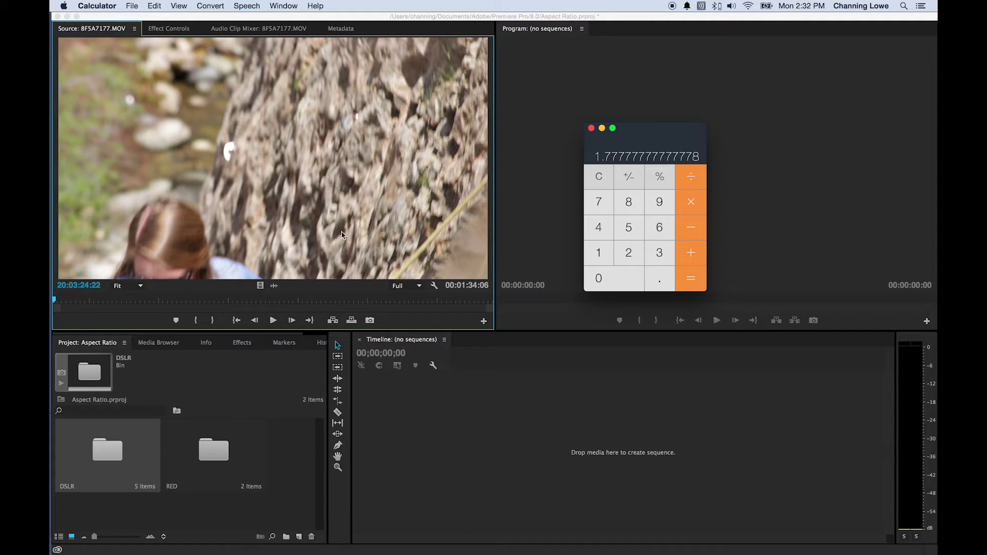
{"action": "left_click", "coordinate": [175, 299]}
{"action": "left_click", "coordinate": [232, 306]}
{"action": "left_click", "coordinate": [330, 301]}
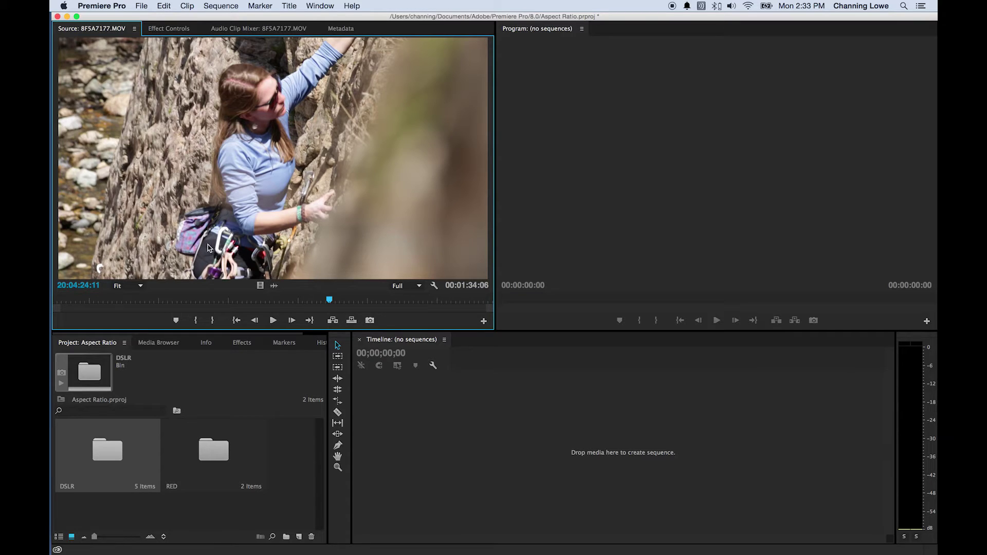
{"action": "key", "text": "j"}
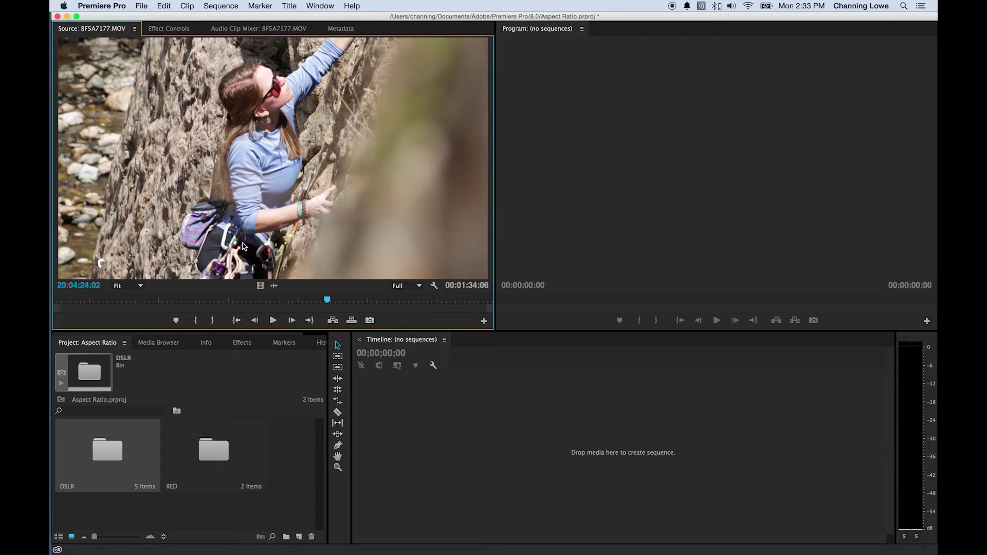
Step: Show the contents of the RED bin and load clip A001_C019_0310QZ_001.R3D into the Source monitor
{"action": "double_click", "coordinate": [215, 454]}
{"action": "double_click", "coordinate": [108, 449]}
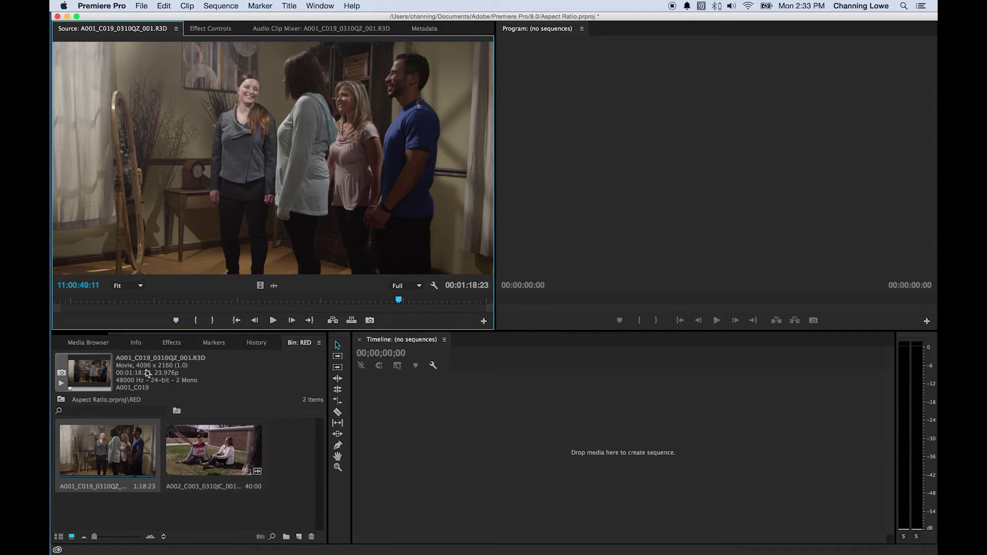
Step: Switch to Calculator and divide the RED clip's frame width by its height, 4096 by 2160
{"action": "key", "text": "super+Tab"}
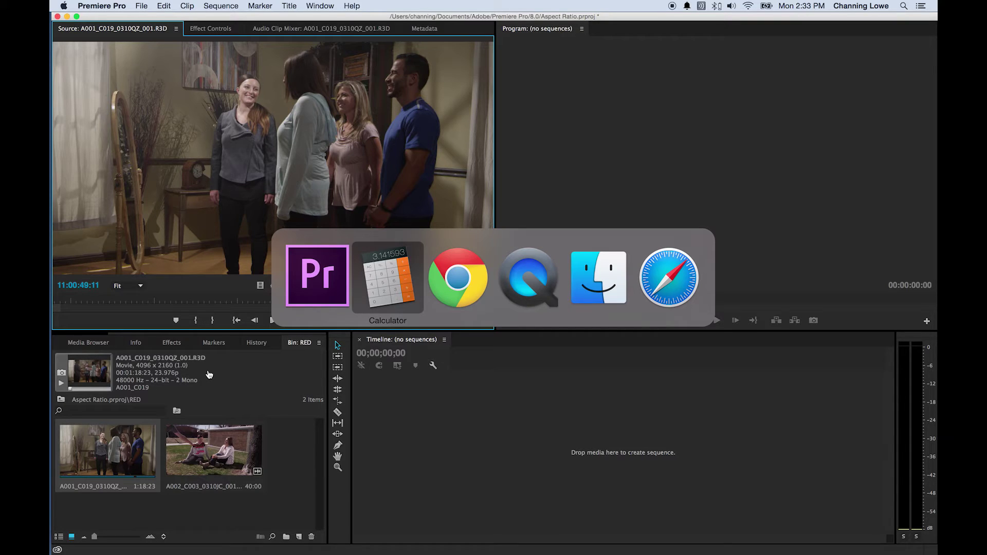
{"action": "type", "text": "4096"}
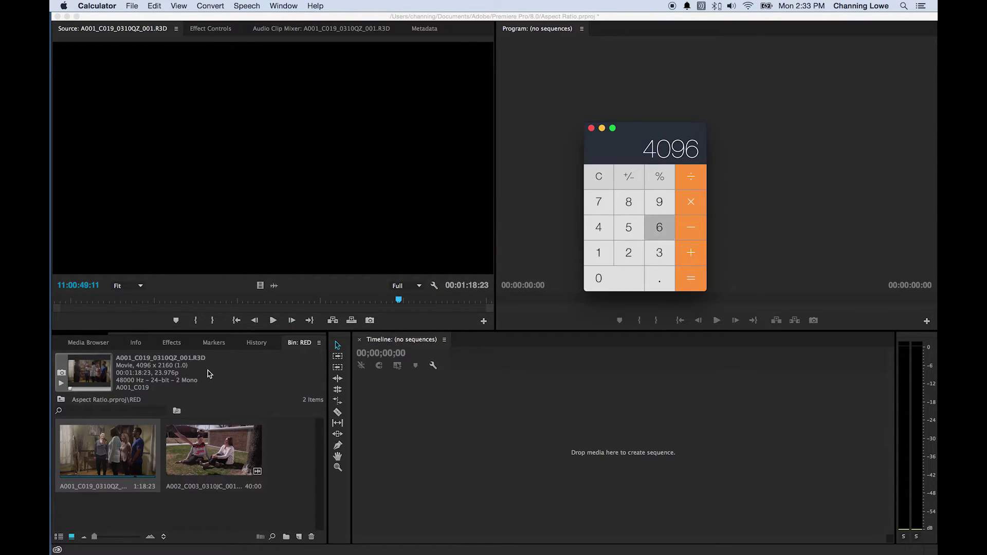
{"action": "key", "text": "slash"}
{"action": "type", "text": "2160"}
{"action": "key", "text": "Return"}
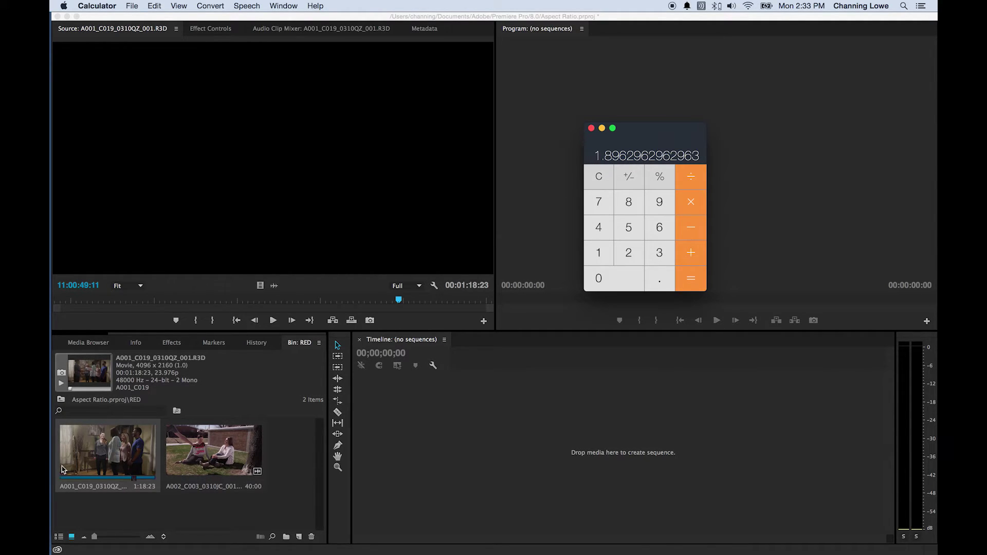
Step: Return to Premiere Pro and scrub the loaded RED clip to about 11:00:08:18, with the RED bin active
{"action": "left_click", "coordinate": [112, 462]}
{"action": "left_click_drag", "start_coordinate": [155, 300], "coordinate": [174, 301]}
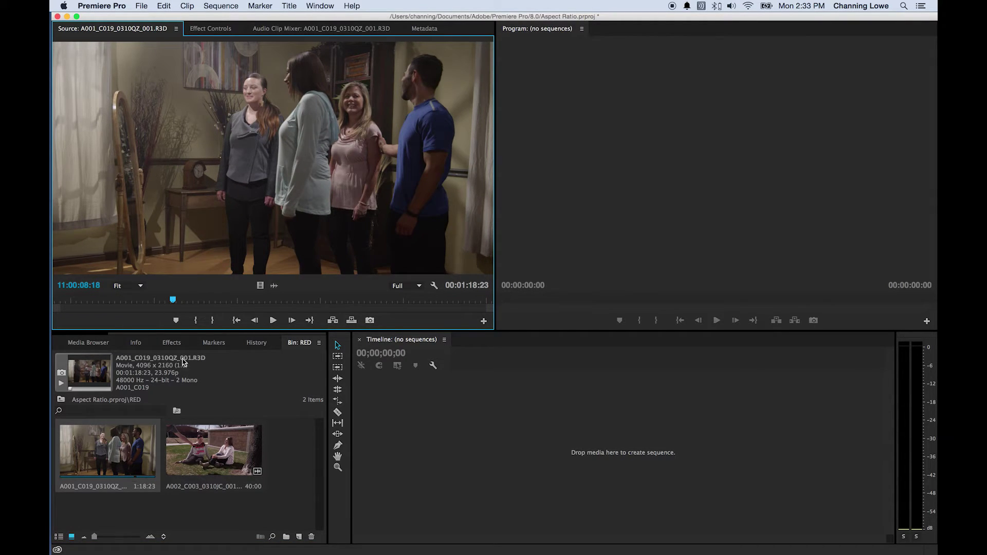
{"action": "left_click", "coordinate": [230, 348]}
{"action": "left_click", "coordinate": [295, 349]}
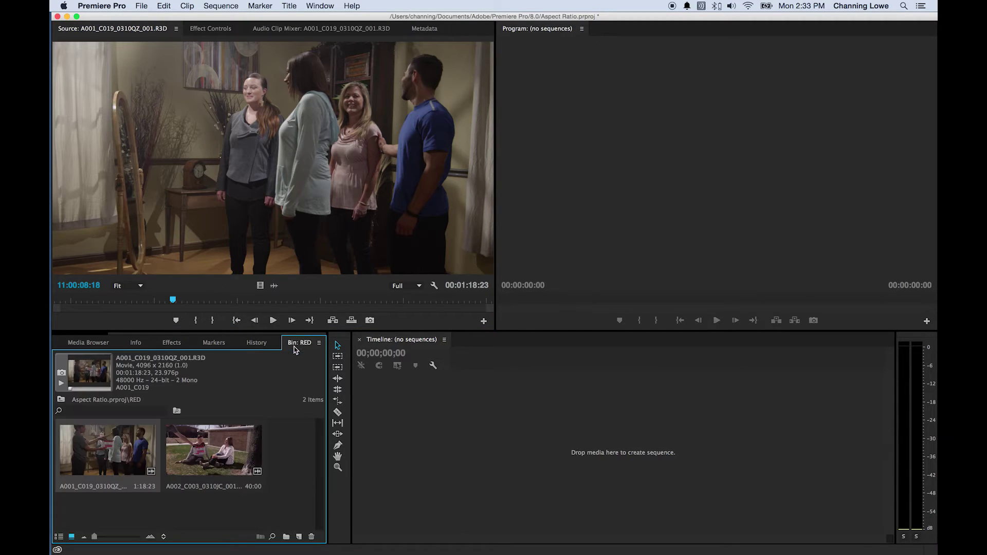
Step: Create a sequence from the loaded RED clip on the empty timeline and delete the clip's audio
{"action": "left_click_drag", "start_coordinate": [302, 220], "coordinate": [432, 437]}
{"action": "left_click_drag", "start_coordinate": [517, 501], "coordinate": [544, 468]}
{"action": "key", "text": "Delete"}
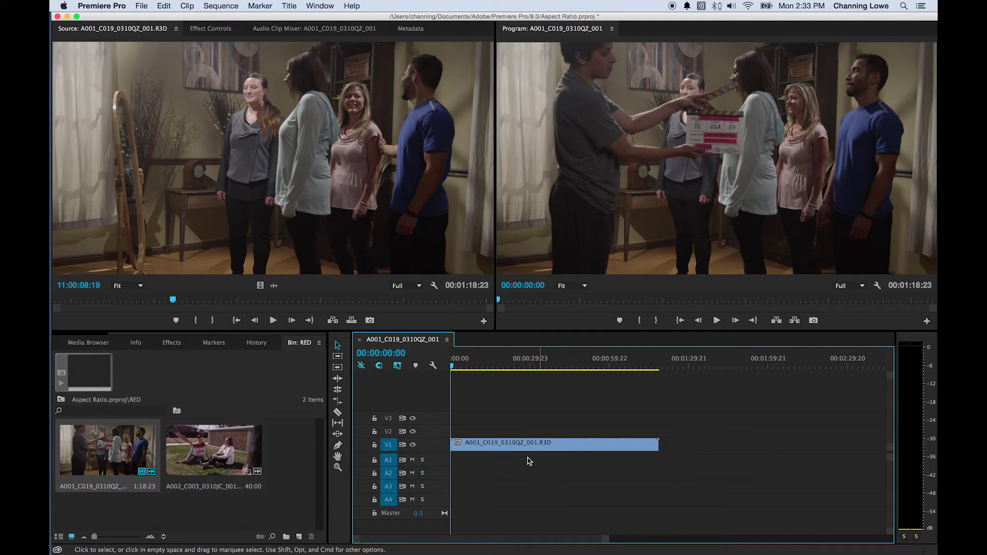
Step: Add 8F5A7175.MOV from the DSLR bin directly after the RED clip and move the playhead onto it at 00:01:26:12
{"action": "scroll", "coordinate": [483, 374], "scroll_direction": "down", "scroll_amount": 3}
{"action": "scroll", "coordinate": [528, 385], "scroll_direction": "up", "scroll_amount": 3}
{"action": "key", "text": "shift+1"}
{"action": "double_click", "coordinate": [106, 445]}
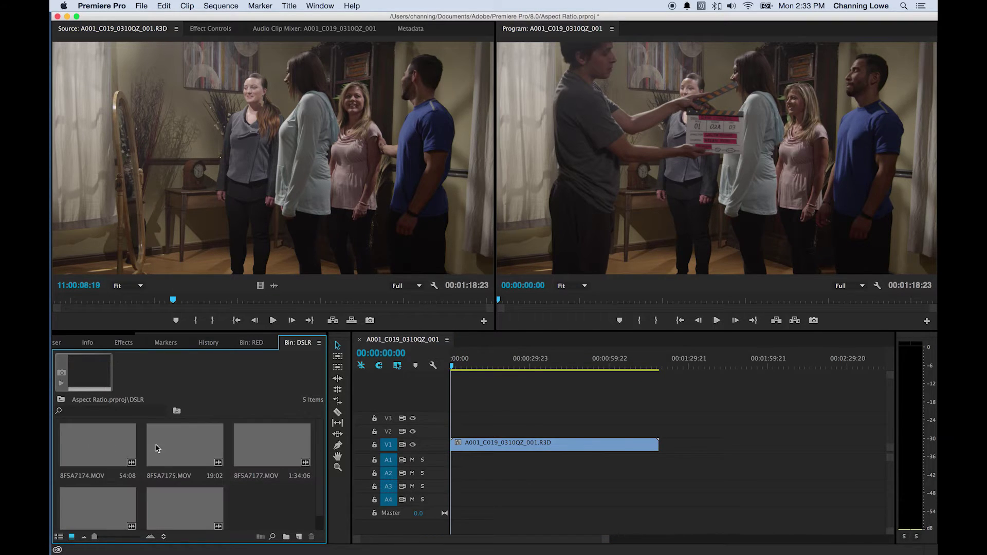
{"action": "left_click_drag", "start_coordinate": [183, 451], "coordinate": [669, 454]}
{"action": "left_click", "coordinate": [681, 362]}
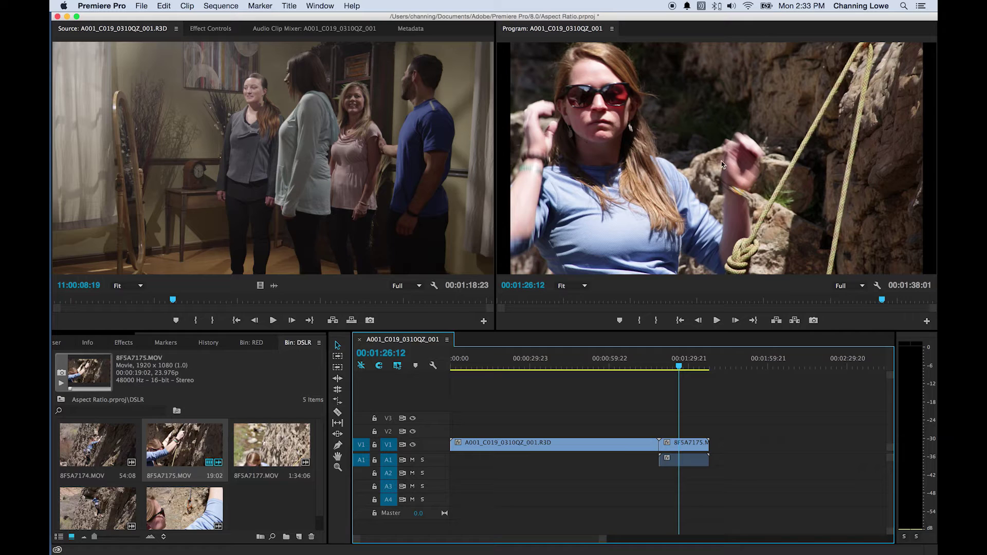
Step: Review the Default scale to frame size option in the General preferences, then cancel the dialog
{"action": "left_click", "coordinate": [110, 6]}
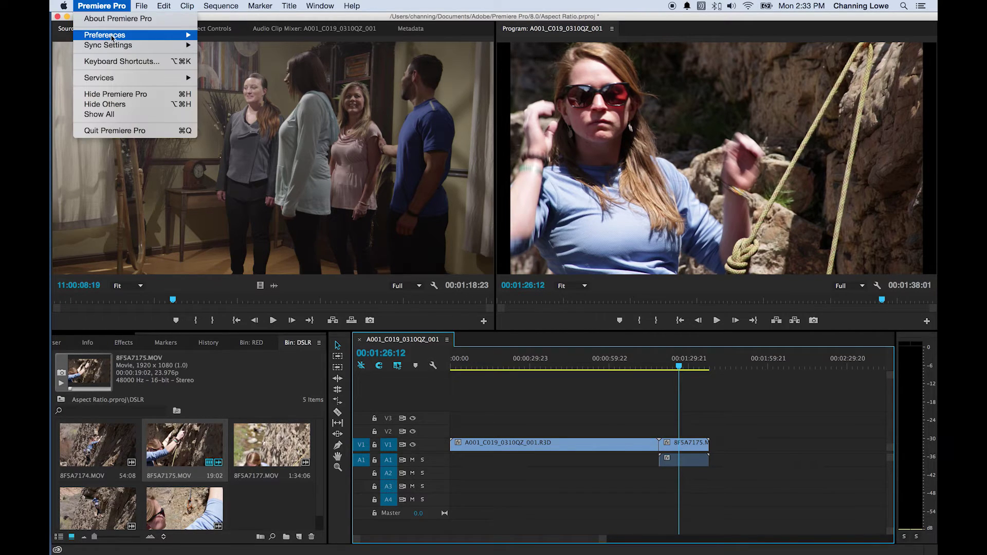
{"action": "mouse_move", "coordinate": [138, 40]}
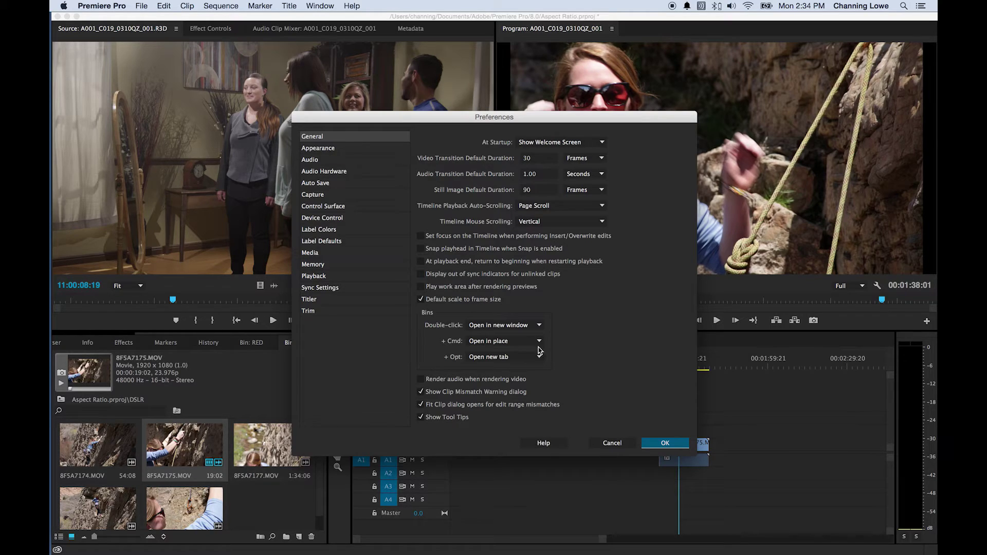
{"action": "left_click", "coordinate": [612, 445]}
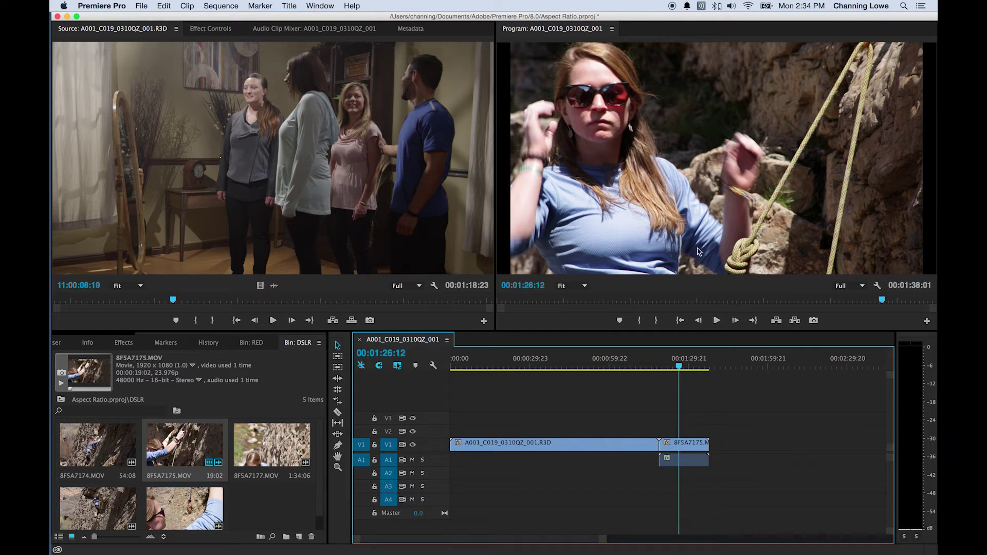
Step: Examine the DSLR clip's side bars in the maximized Program monitor, then restore the workspace layout
{"action": "key", "text": "grave"}
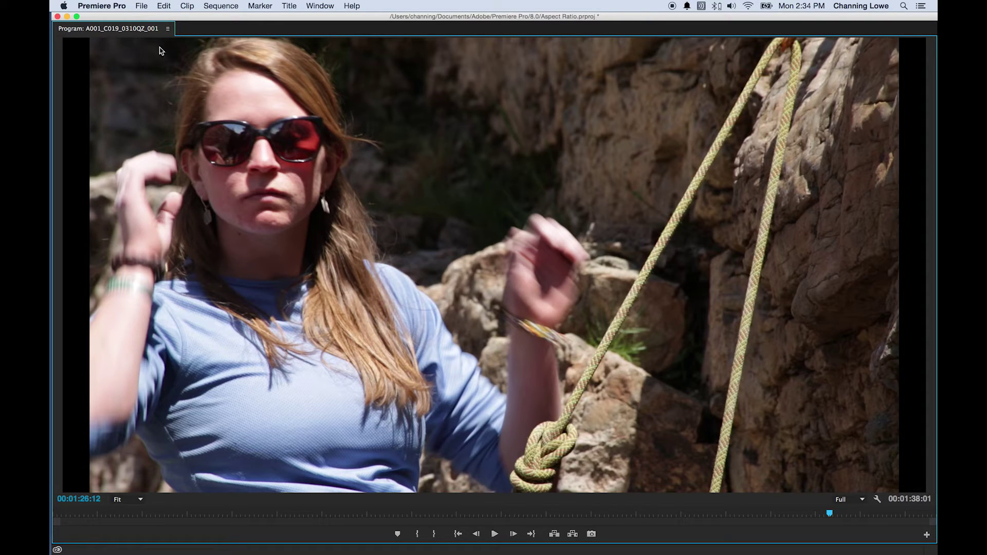
{"action": "key", "text": "grave"}
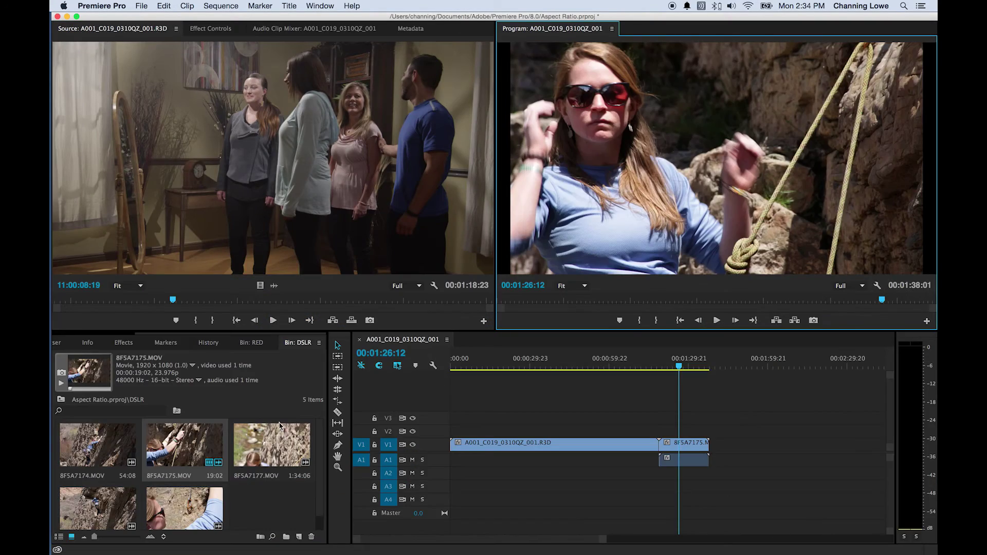
Step: Create a new sequence from the DSLR clip 8F5A7210.MOV so that it matches the clip's settings
{"action": "left_click_drag", "start_coordinate": [168, 334], "coordinate": [63, 343]}
{"action": "left_click", "coordinate": [206, 507]}
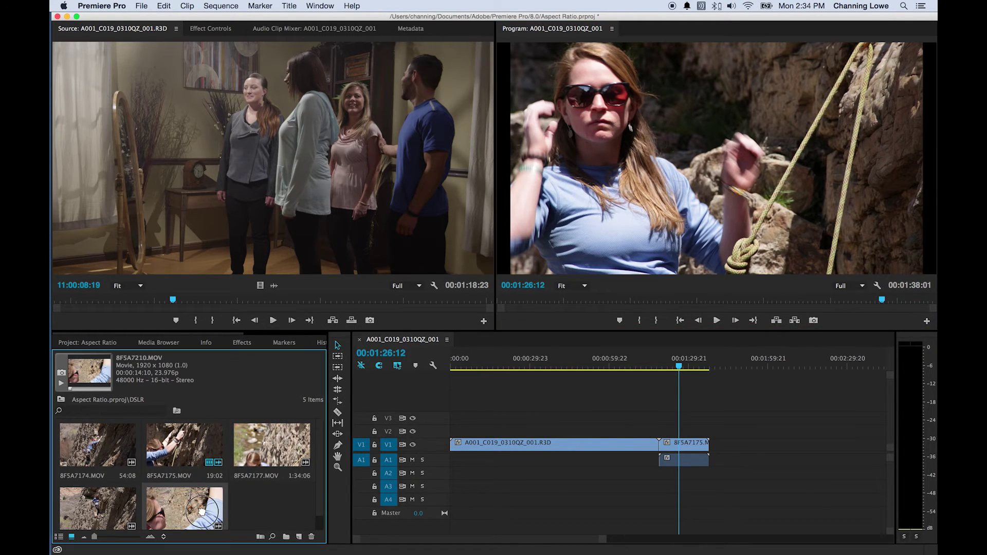
{"action": "left_click", "coordinate": [299, 537]}
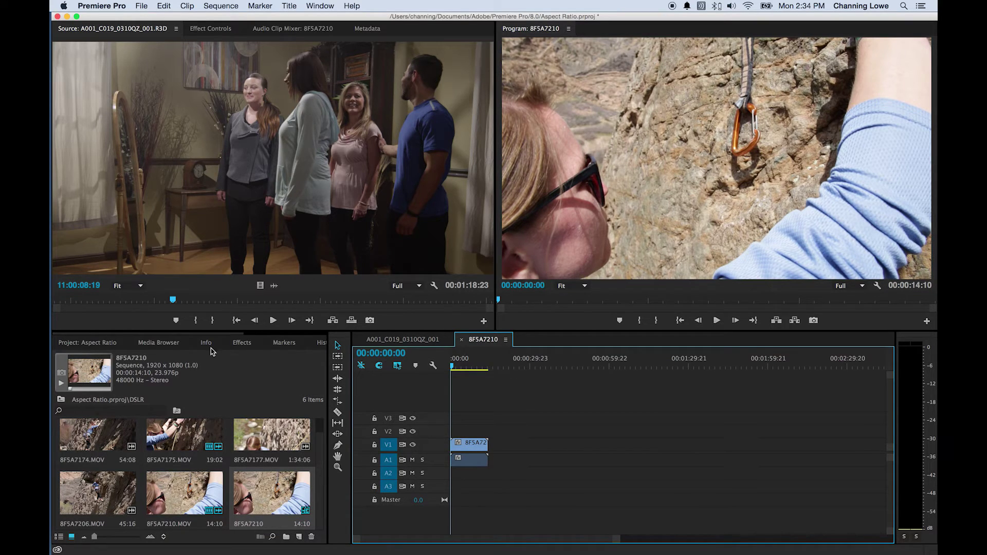
Step: Add A002_C003_0310JC_001.R3D from the RED bin after the DSLR clip and move the playhead onto it at 00:00:32:14
{"action": "scroll", "coordinate": [184, 339], "scroll_direction": "down", "scroll_amount": 3}
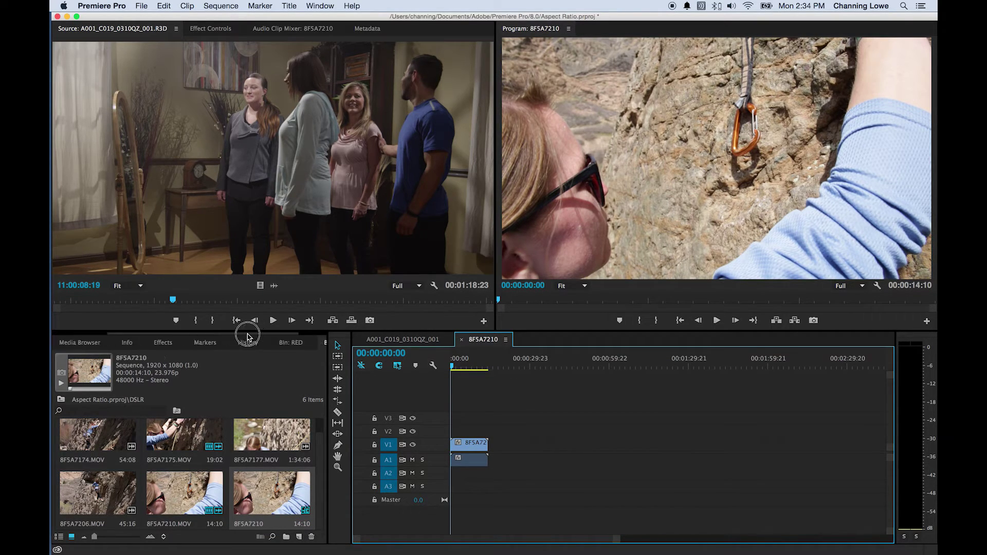
{"action": "left_click", "coordinate": [252, 343]}
{"action": "left_click_drag", "start_coordinate": [184, 455], "coordinate": [489, 452]}
{"action": "left_click_drag", "start_coordinate": [546, 358], "coordinate": [536, 360]}
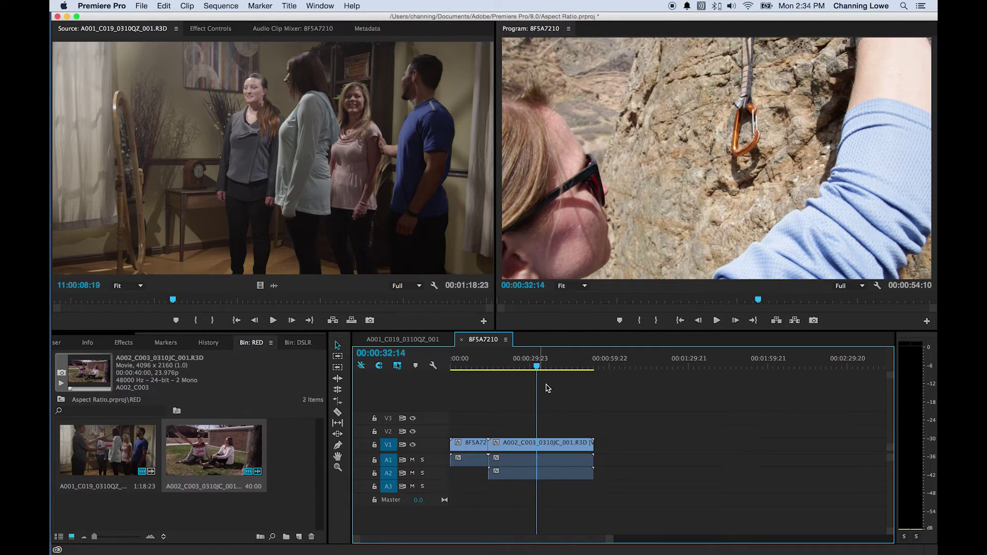
Step: Compare the RED clip in the 8F5A7210 sequence with the DSLR clip in the RED-sized sequence, each in the maximized Program monitor
{"action": "key", "text": "grave"}
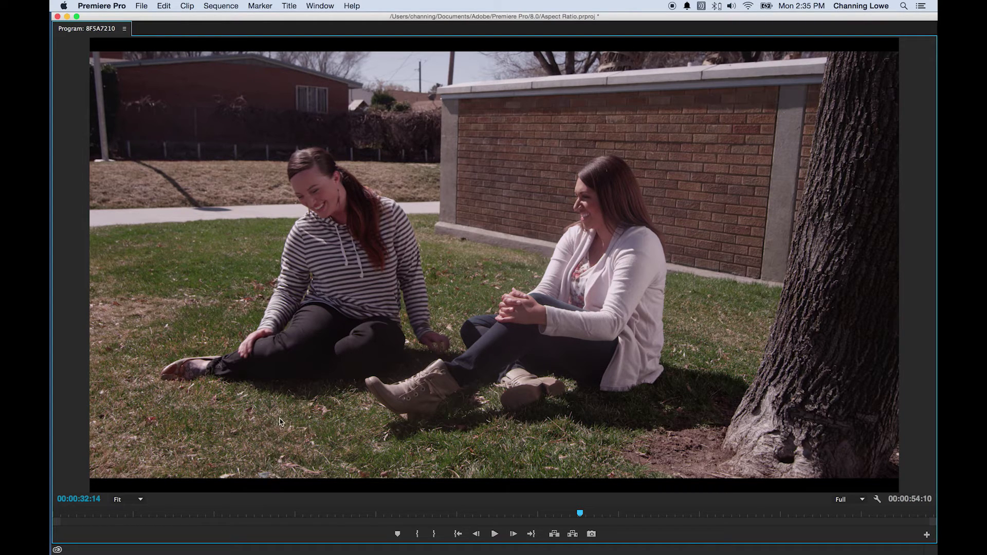
{"action": "key", "text": "grave"}
{"action": "left_click", "coordinate": [427, 344]}
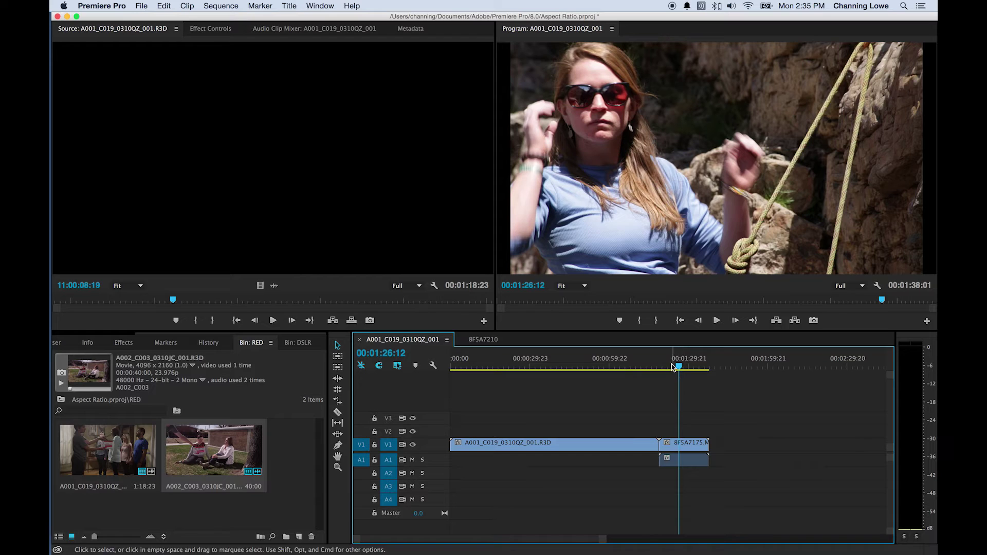
{"action": "key", "text": "grave"}
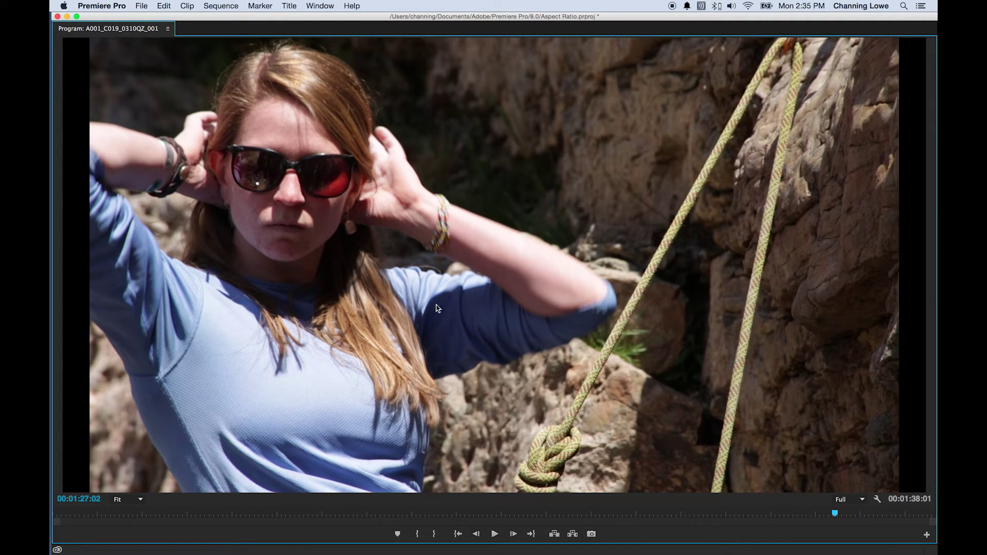
{"action": "key", "text": "grave"}
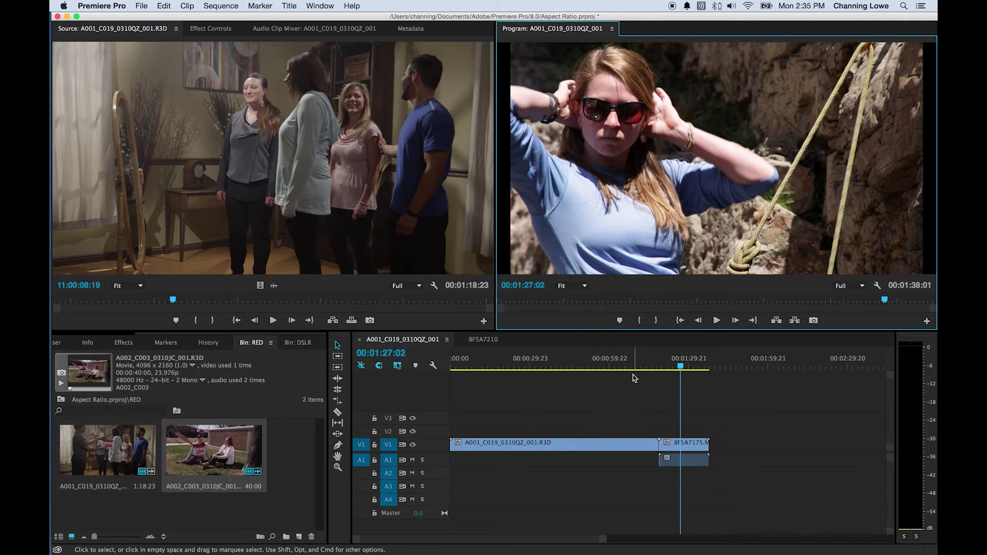
{"action": "left_click", "coordinate": [673, 369]}
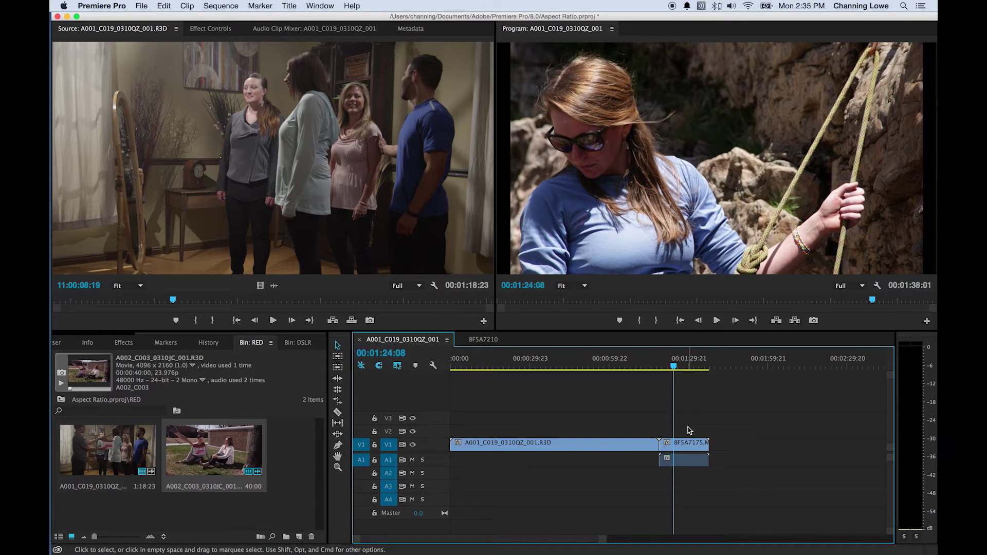
Step: Delete both clips from the A001_C019_0310QZ_001 sequence
{"action": "left_click_drag", "start_coordinate": [669, 436], "coordinate": [608, 452]}
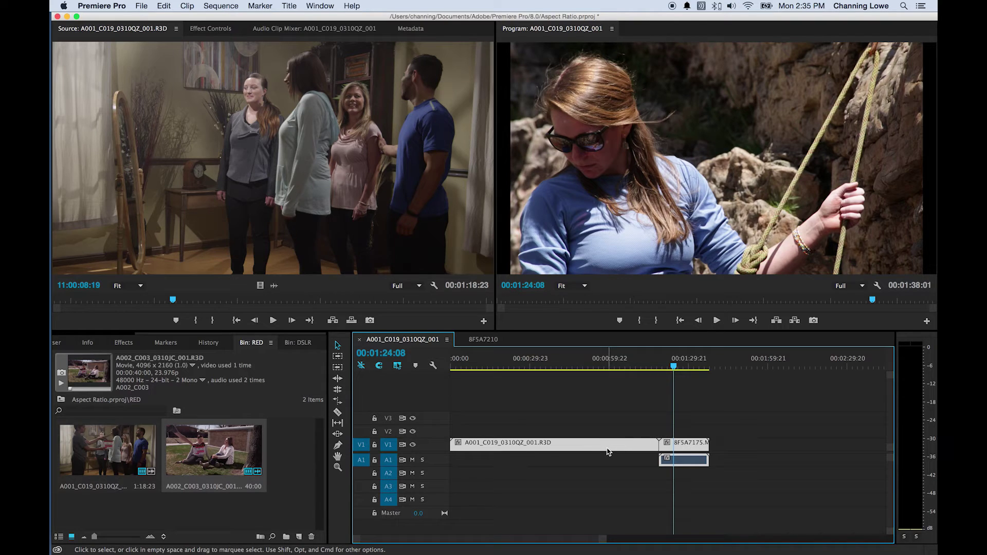
{"action": "key", "text": "Delete"}
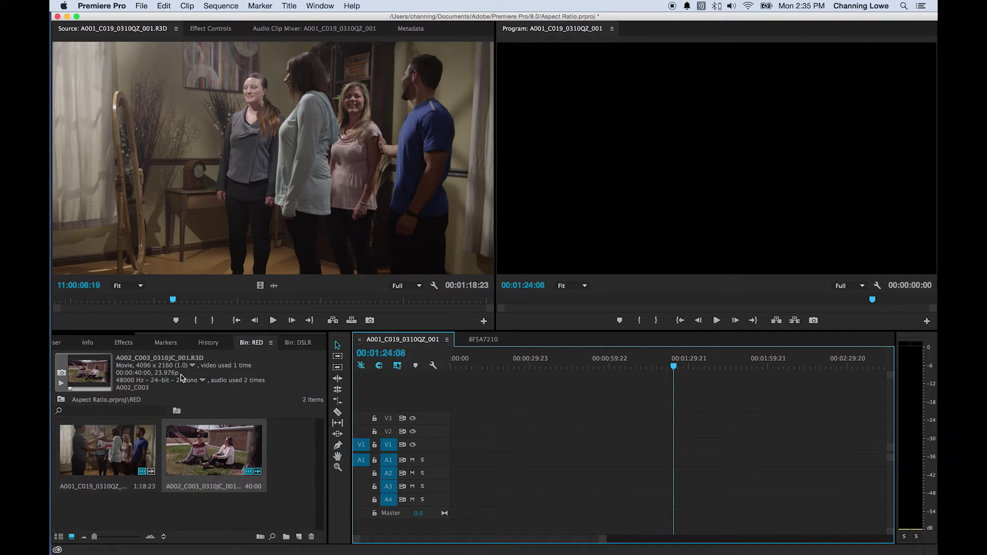
Step: Return to the Aspect Ratio project's top level and open the settings for creating a new sequence
{"action": "left_click_drag", "start_coordinate": [159, 334], "coordinate": [59, 334]}
{"action": "left_click", "coordinate": [88, 343]}
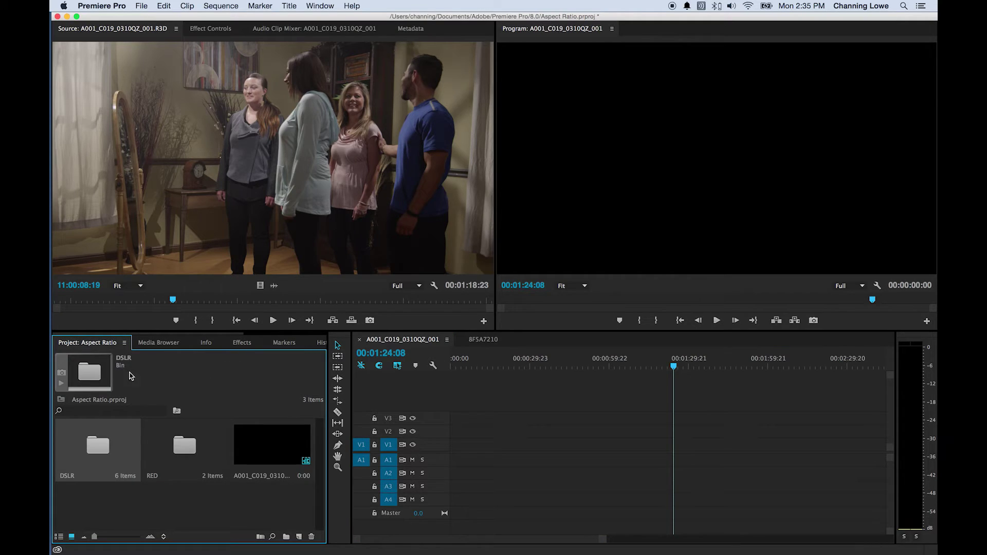
{"action": "left_click", "coordinate": [210, 516]}
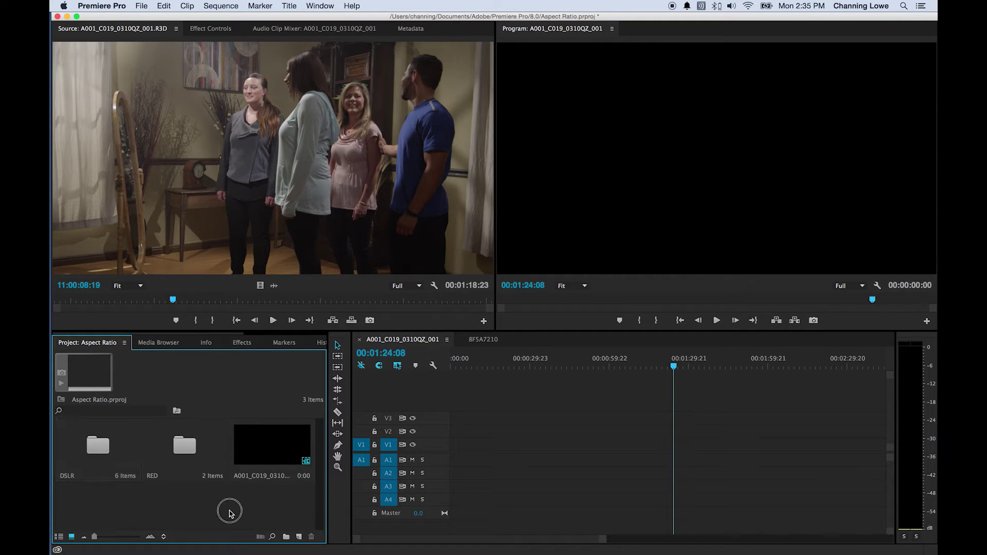
{"action": "left_click", "coordinate": [299, 537]}
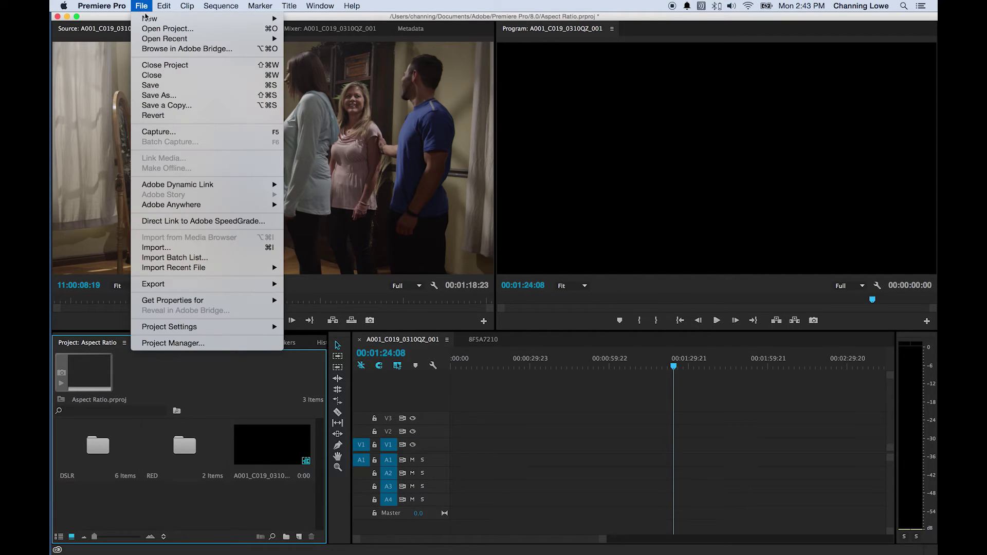
{"action": "mouse_move", "coordinate": [146, 18]}
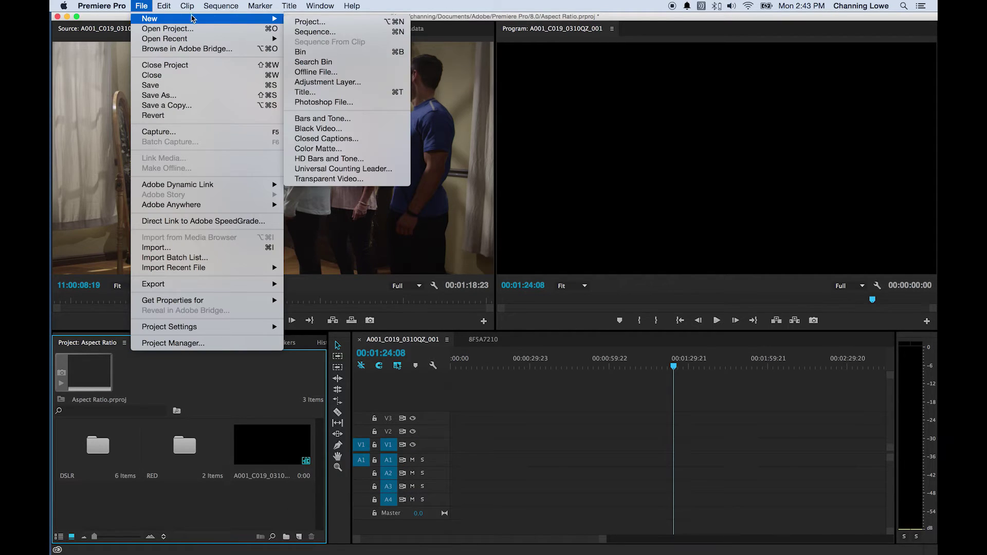
{"action": "left_click", "coordinate": [371, 29]}
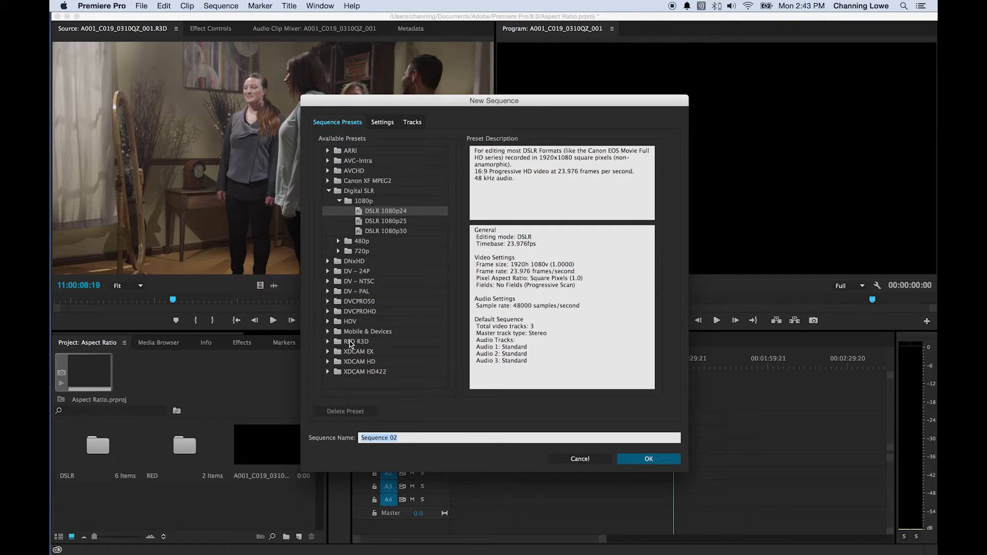
Step: Create the sequence from the RED R3D 5K preset 5K 2.4x1 23.976, keeping the name Sequence 02
{"action": "left_click", "coordinate": [328, 342]}
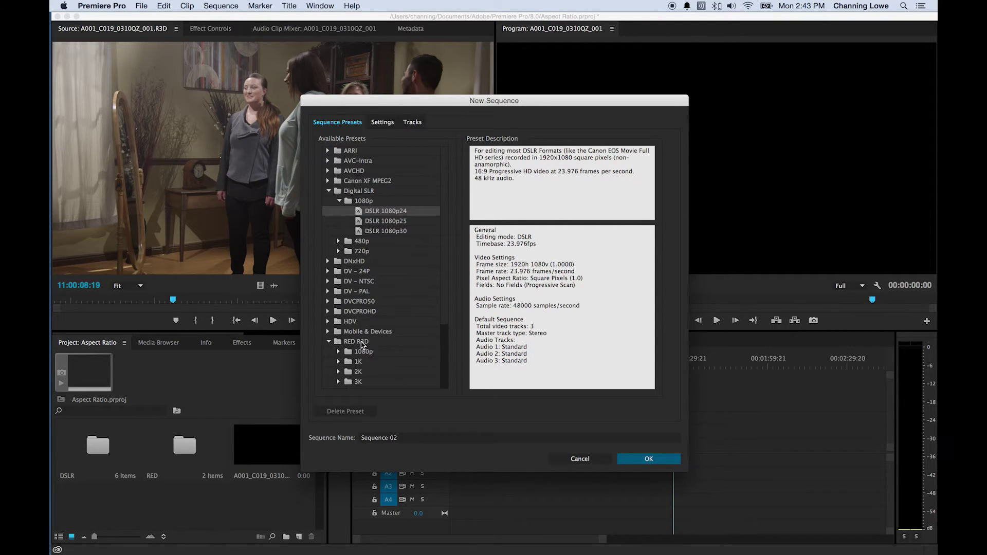
{"action": "scroll", "coordinate": [360, 345], "scroll_direction": "down", "scroll_amount": 4}
{"action": "scroll", "coordinate": [362, 345], "scroll_direction": "down", "scroll_amount": 1}
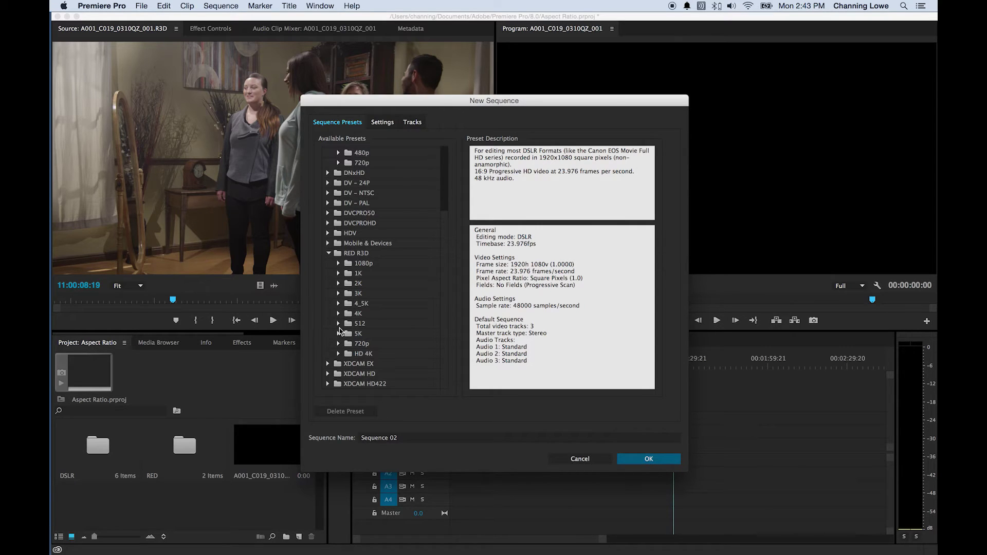
{"action": "left_click", "coordinate": [351, 252]}
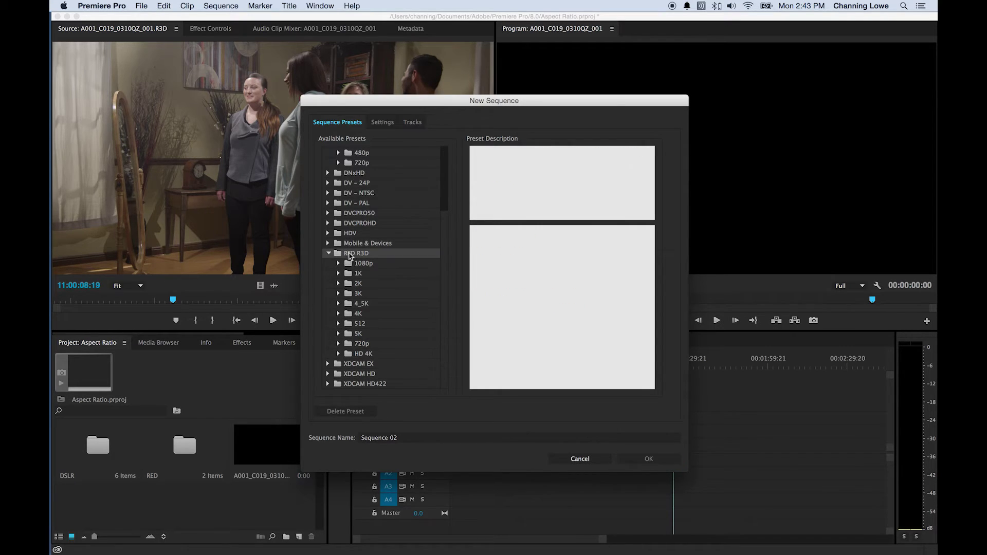
{"action": "left_click", "coordinate": [355, 333]}
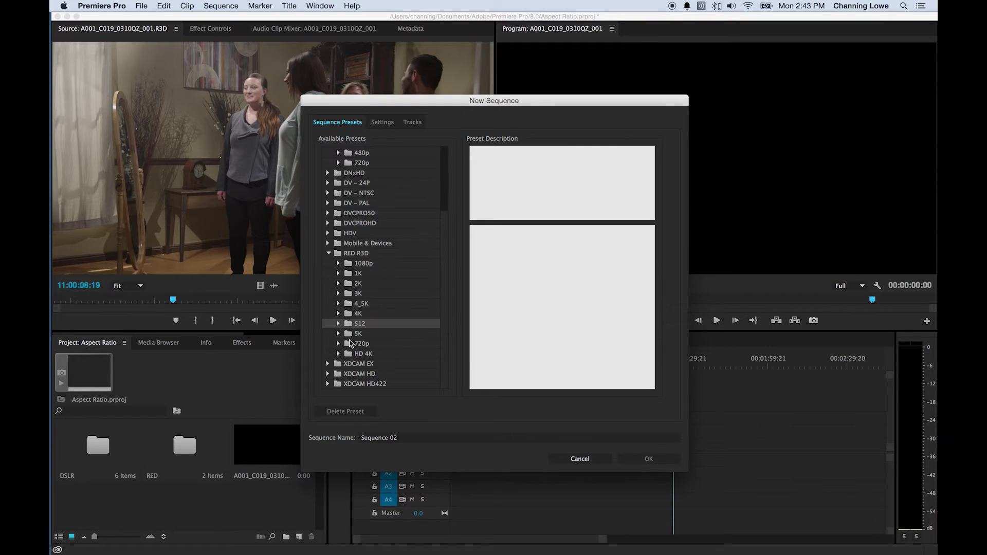
{"action": "left_click", "coordinate": [353, 255]}
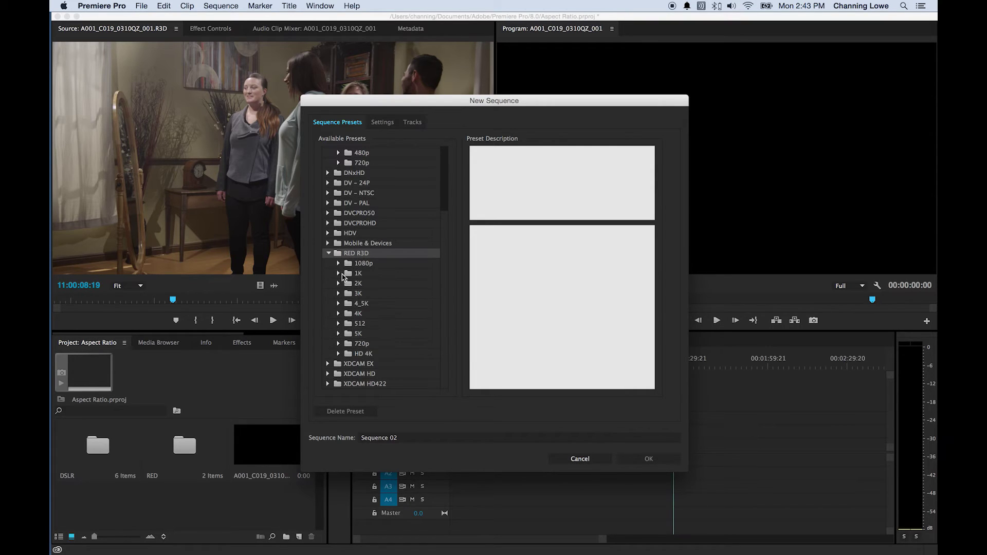
{"action": "left_click", "coordinate": [338, 333]}
{"action": "scroll", "coordinate": [377, 348], "scroll_direction": "down", "scroll_amount": 5}
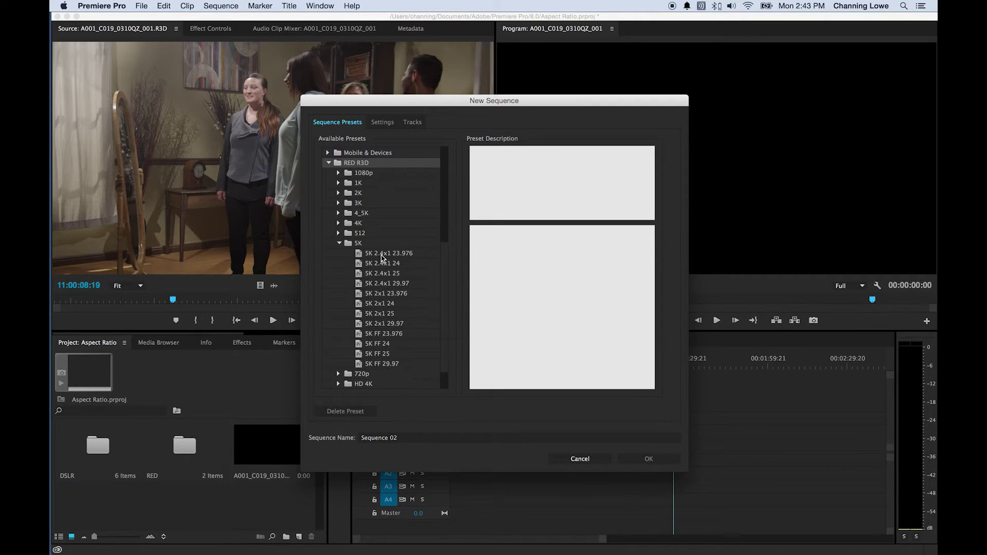
{"action": "left_click", "coordinate": [385, 254]}
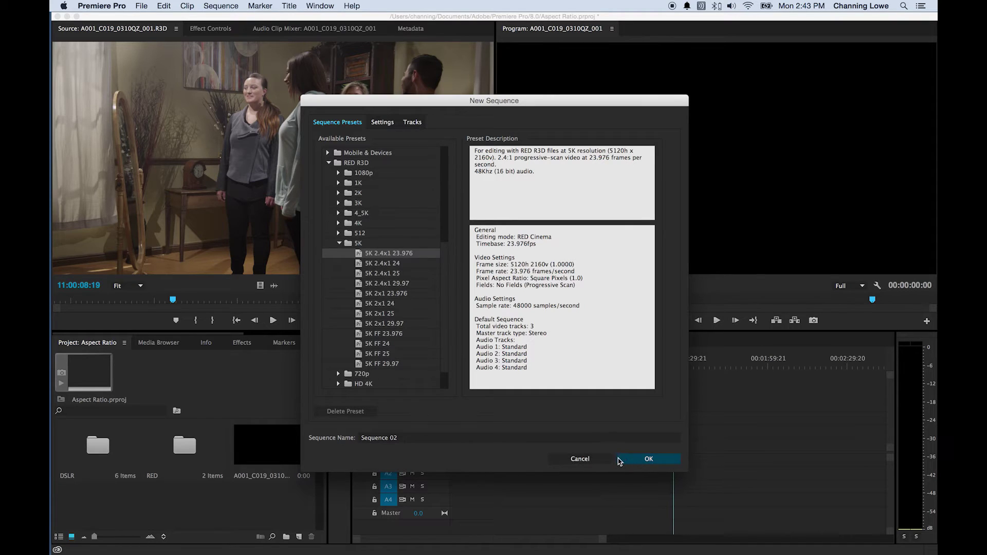
{"action": "left_click", "coordinate": [645, 458]}
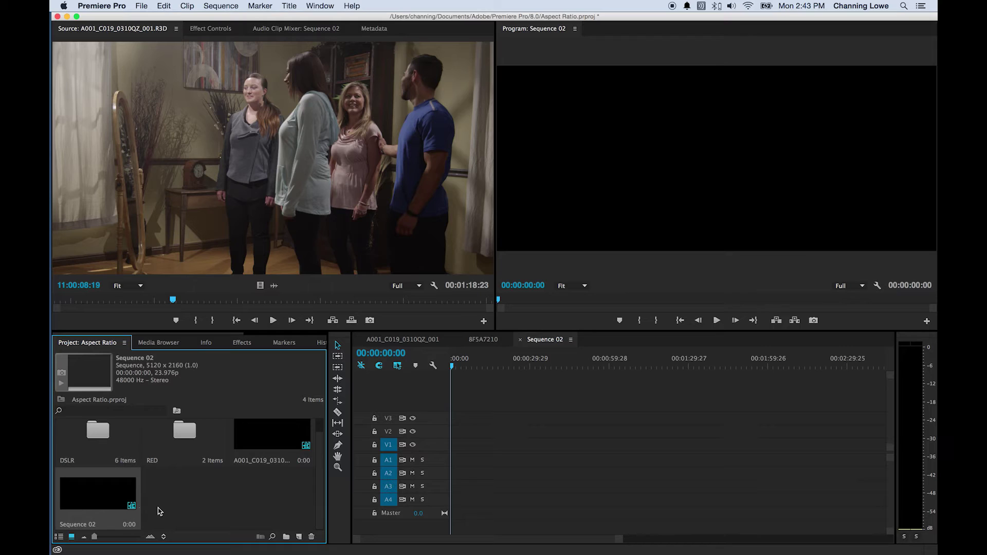
Step: Rename Sequence 02 in the project as FINAL SEQUENCE
{"action": "left_click", "coordinate": [104, 529]}
{"action": "type", "text": "FIAN"}
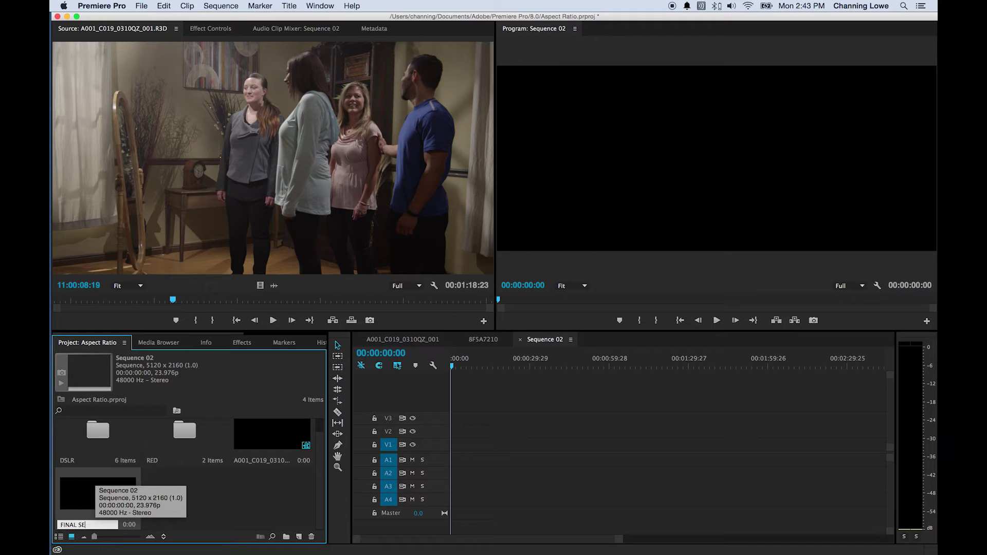
{"action": "type", "text": "L SEQUENCE"}
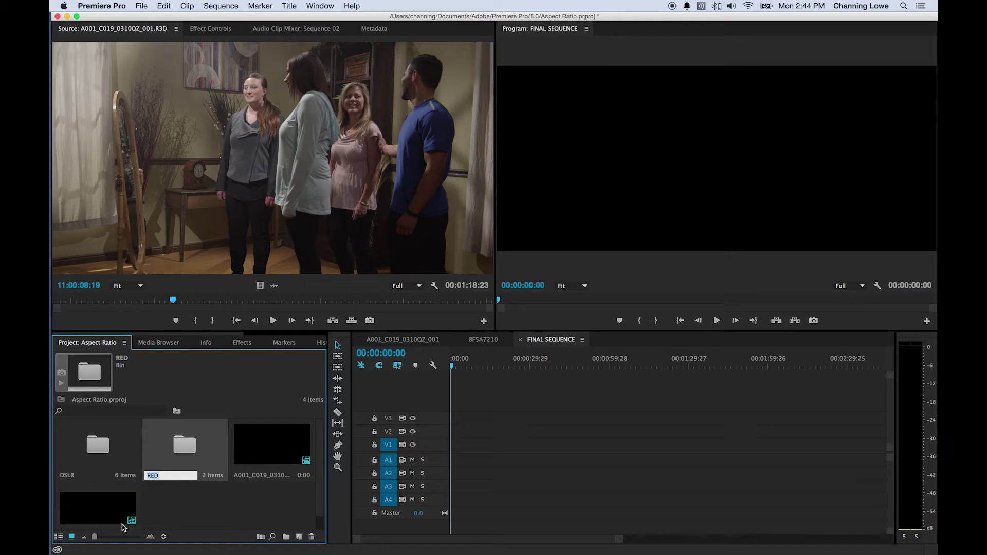
{"action": "key", "text": "Return"}
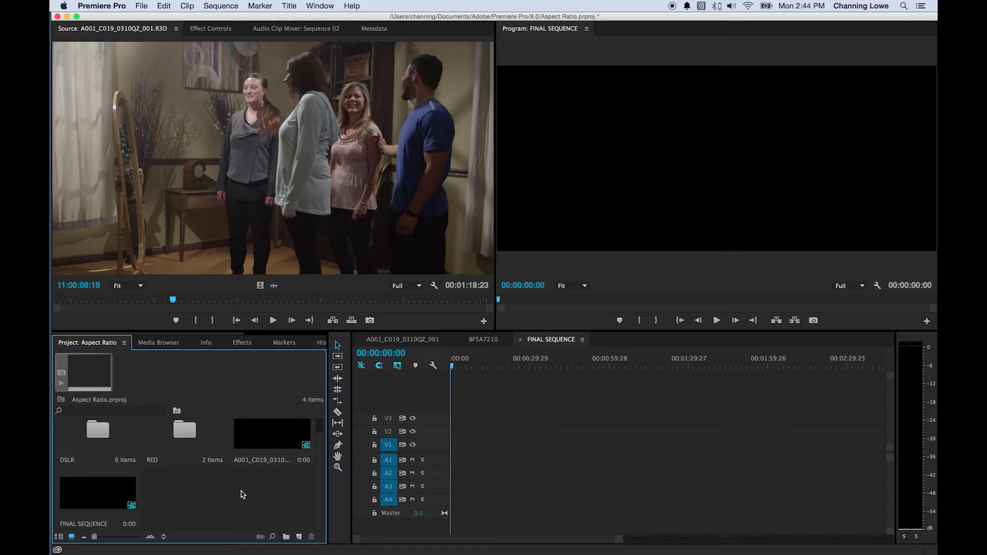
{"action": "scroll", "coordinate": [318, 478], "scroll_direction": "up", "scroll_amount": 2}
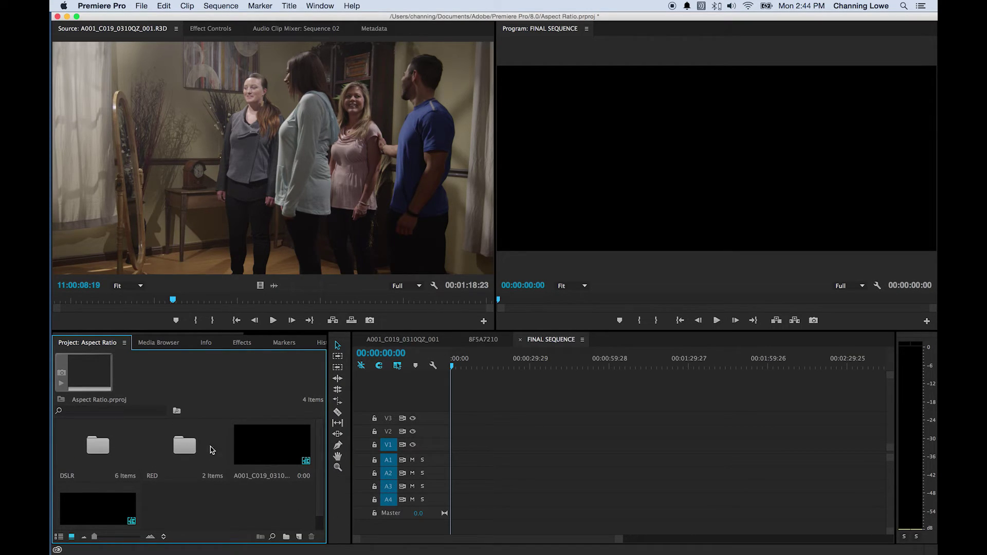
{"action": "scroll", "coordinate": [183, 507], "scroll_direction": "down", "scroll_amount": 1}
{"action": "scroll", "coordinate": [186, 509], "scroll_direction": "up", "scroll_amount": 1}
{"action": "scroll", "coordinate": [186, 510], "scroll_direction": "down", "scroll_amount": 1}
{"action": "scroll", "coordinate": [186, 509], "scroll_direction": "up", "scroll_amount": 1}
{"action": "scroll", "coordinate": [186, 510], "scroll_direction": "down", "scroll_amount": 1}
{"action": "scroll", "coordinate": [186, 509], "scroll_direction": "up", "scroll_amount": 1}
{"action": "scroll", "coordinate": [301, 477], "scroll_direction": "down", "scroll_amount": 1}
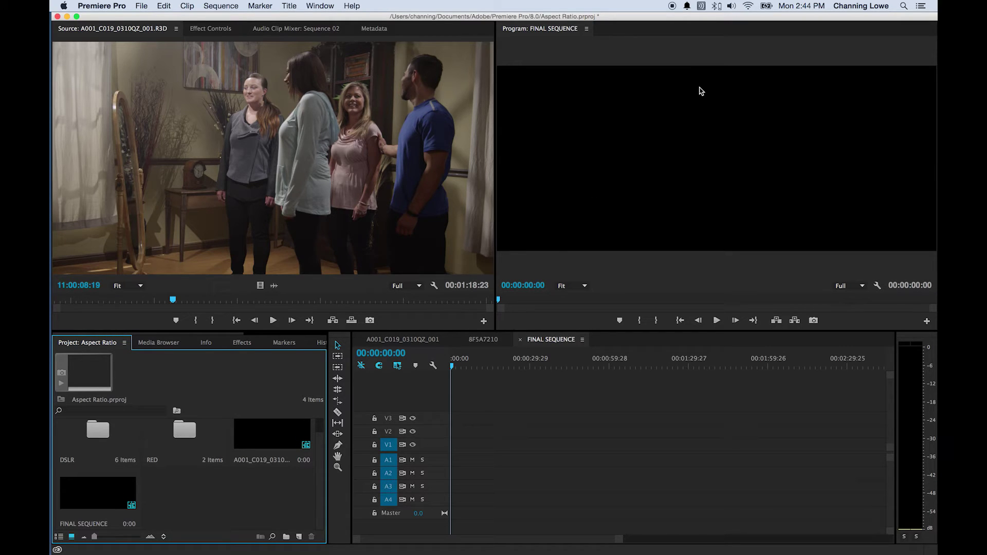
Step: Move the playhead of the 8F5A7210 sequence to its start and delete both clips from it
{"action": "left_click", "coordinate": [280, 463]}
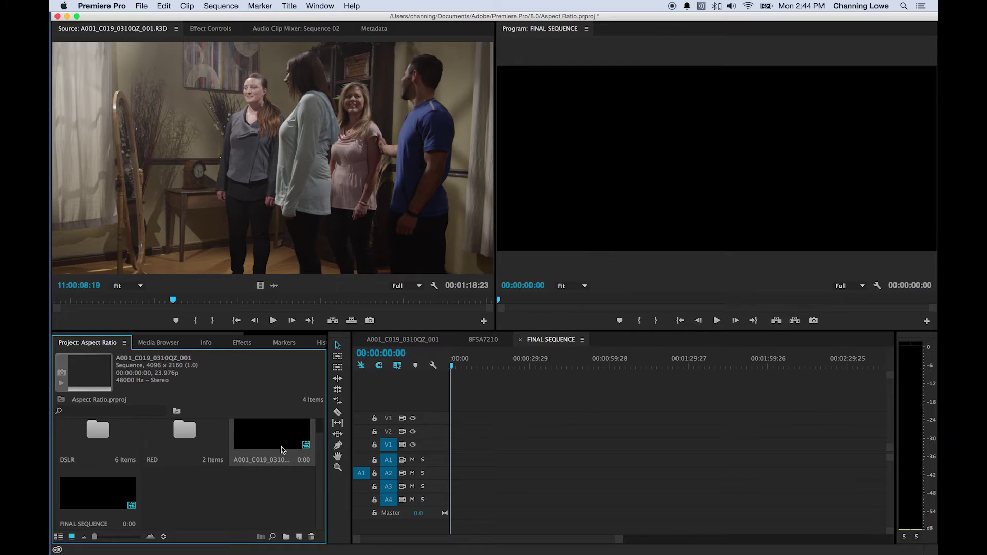
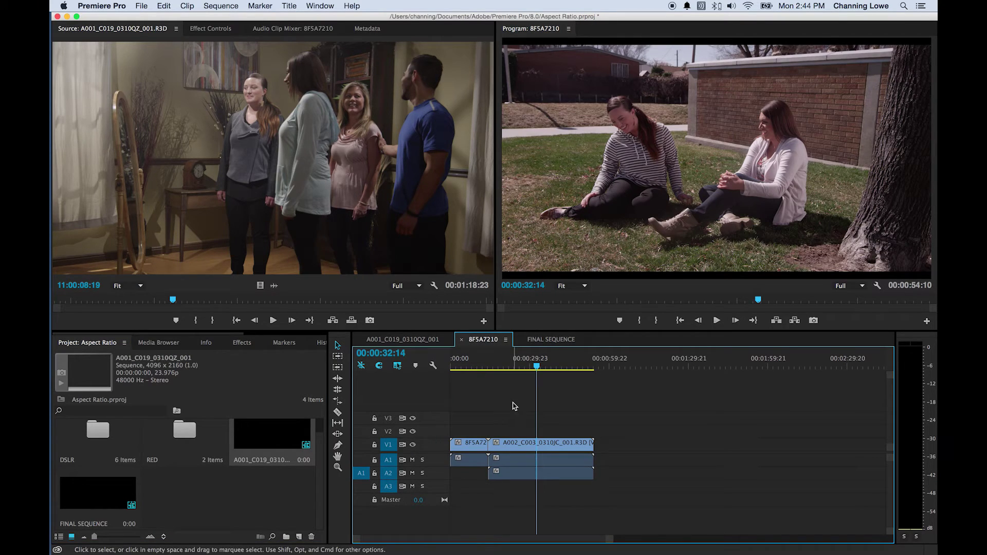
{"action": "left_click_drag", "start_coordinate": [522, 366], "coordinate": [446, 370]}
{"action": "left_click_drag", "start_coordinate": [571, 416], "coordinate": [472, 464]}
{"action": "key", "text": "Delete"}
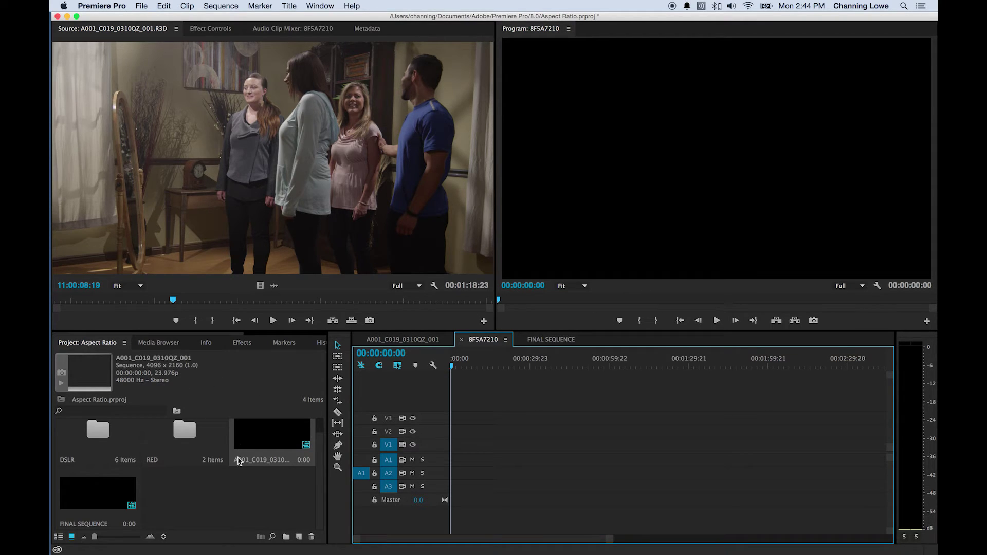
Step: Compare the frame shapes of the empty FINAL SEQUENCE and the empty 8F5A7210 sequence in the Program monitor
{"action": "left_click", "coordinate": [262, 481]}
{"action": "scroll", "coordinate": [489, 379], "scroll_direction": "right", "scroll_amount": 2}
{"action": "scroll", "coordinate": [488, 417], "scroll_direction": "left", "scroll_amount": 2}
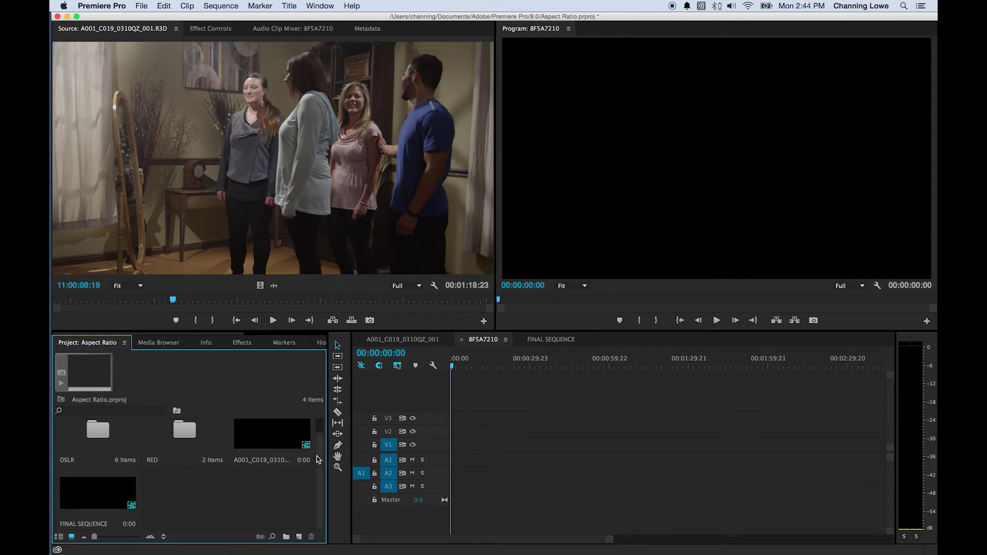
{"action": "left_click", "coordinate": [551, 340]}
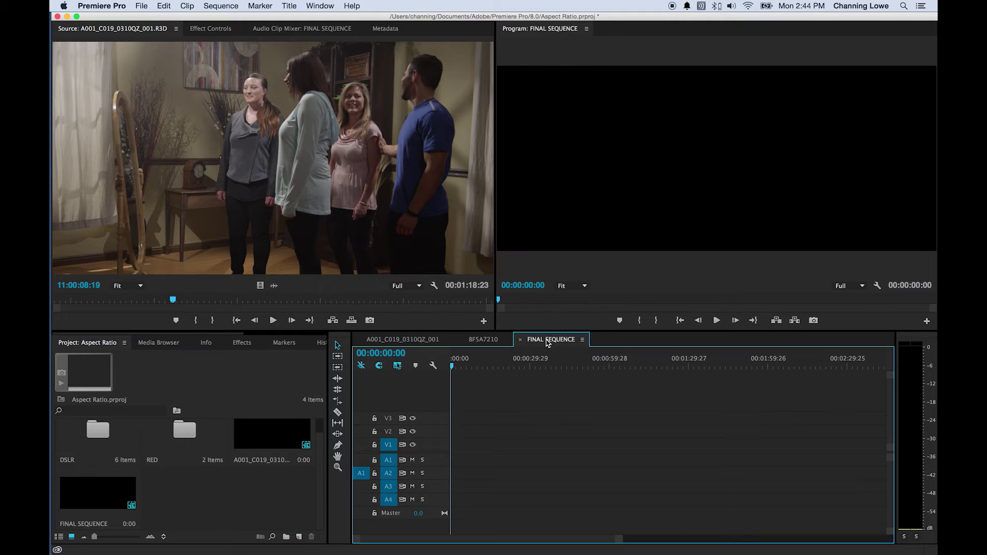
{"action": "left_click", "coordinate": [483, 340]}
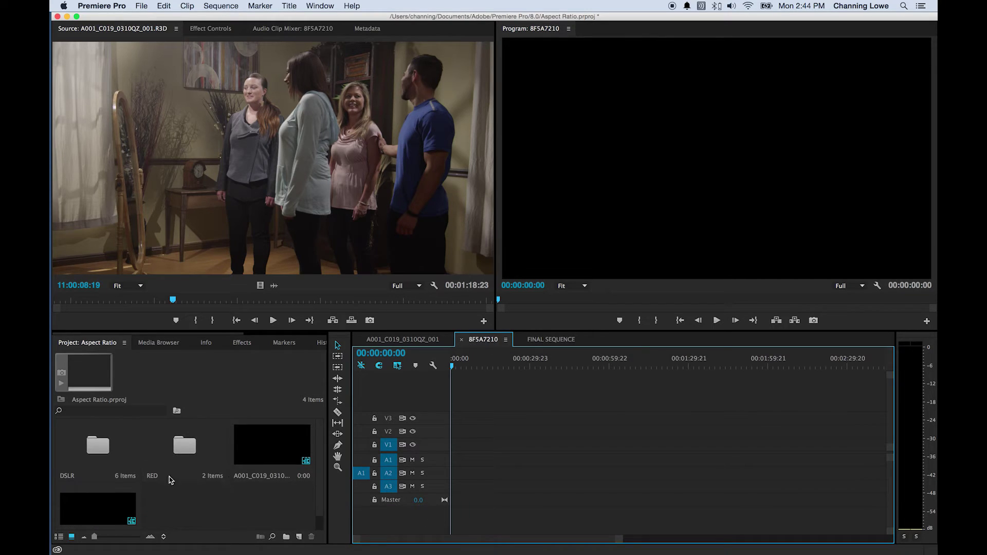
Step: Scrub through the DSLR and RED clips in the 8F5A7210 sequence up to 00:00:33:16 to check their framing
{"action": "key", "text": "super+Tab"}
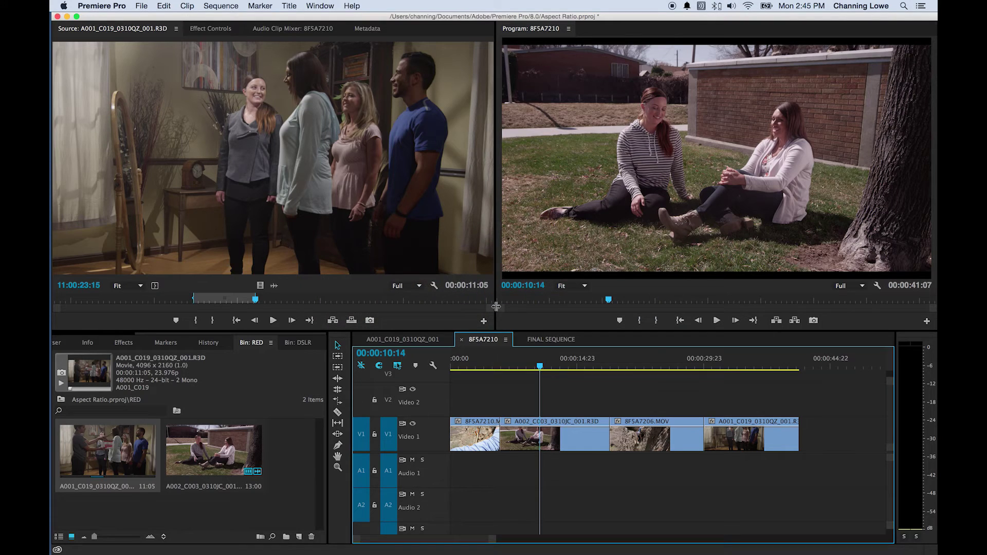
{"action": "left_click", "coordinate": [507, 368]}
{"action": "left_click_drag", "start_coordinate": [507, 368], "coordinate": [735, 406]}
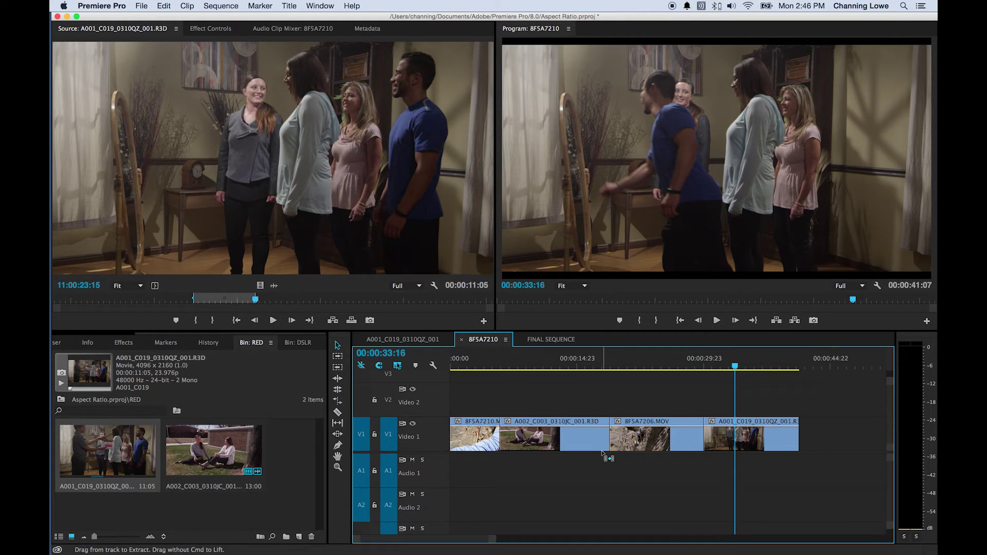
Step: Copy all four clips from the 8F5A7210 sequence into FINAL SEQUENCE and fit them to the timeline's width
{"action": "key", "text": "super+a"}
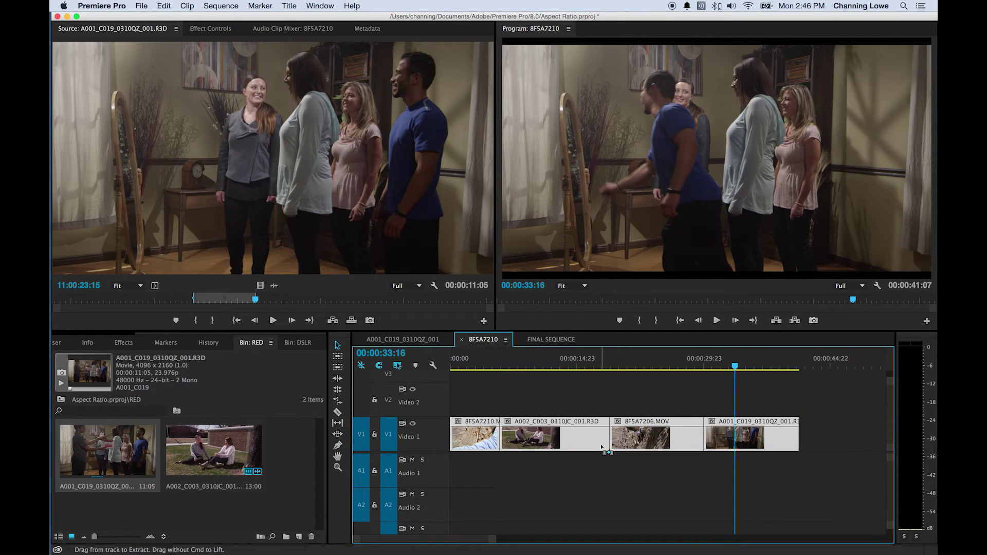
{"action": "left_click", "coordinate": [551, 339]}
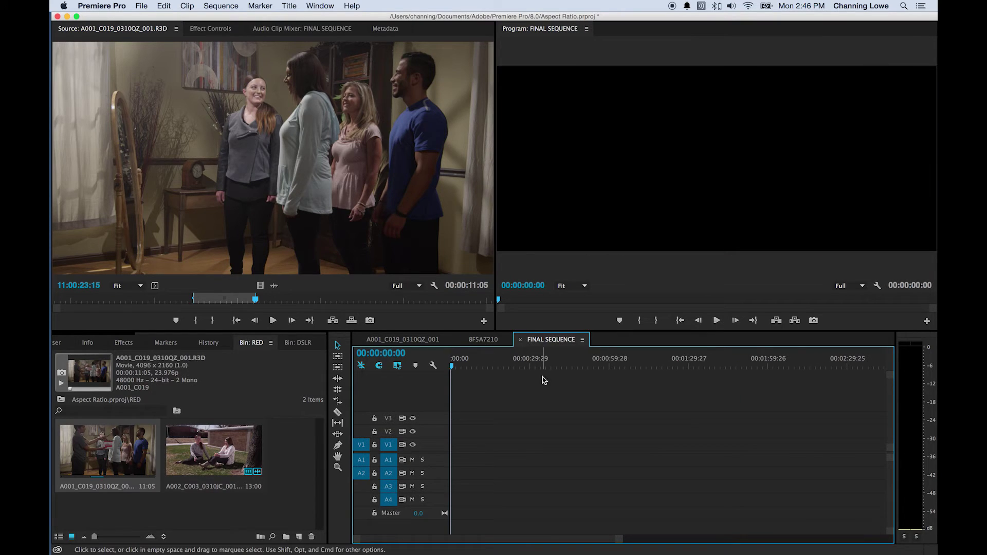
{"action": "key", "text": "super+v"}
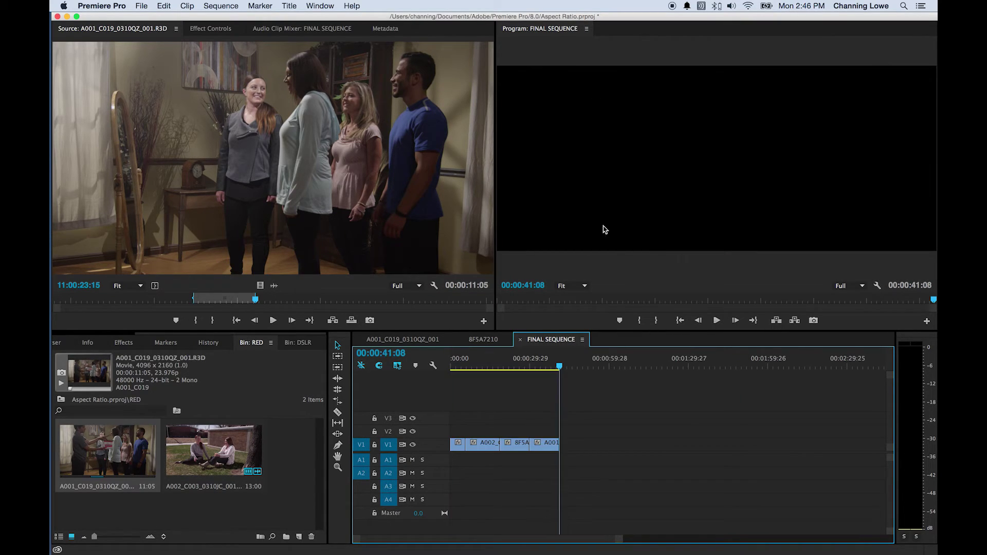
{"action": "key", "text": "backslash"}
Step: Examine how each DSLR and RED clip fills the FINAL SEQUENCE frame, ending on the first clip at 00:00:02:26
{"action": "left_click", "coordinate": [478, 363]}
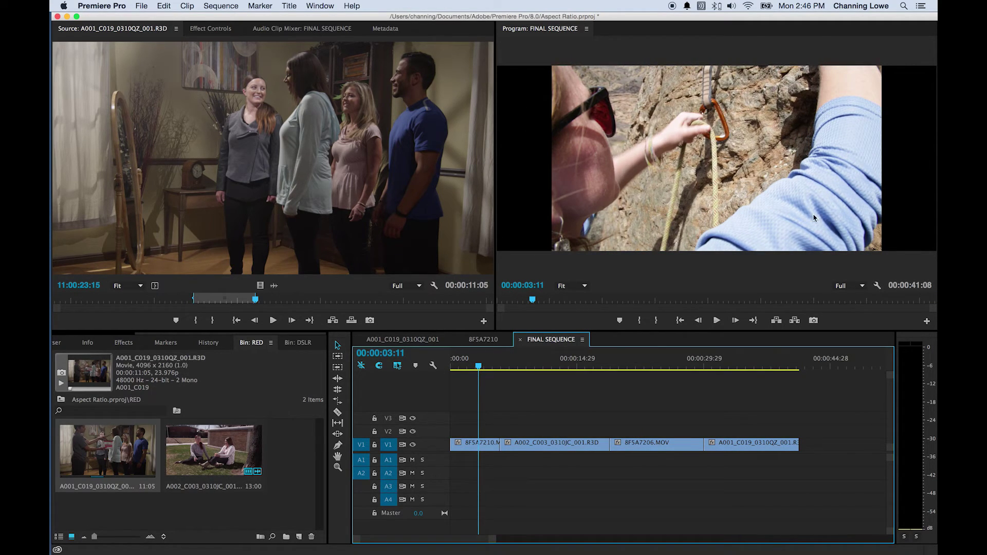
{"action": "left_click", "coordinate": [538, 365]}
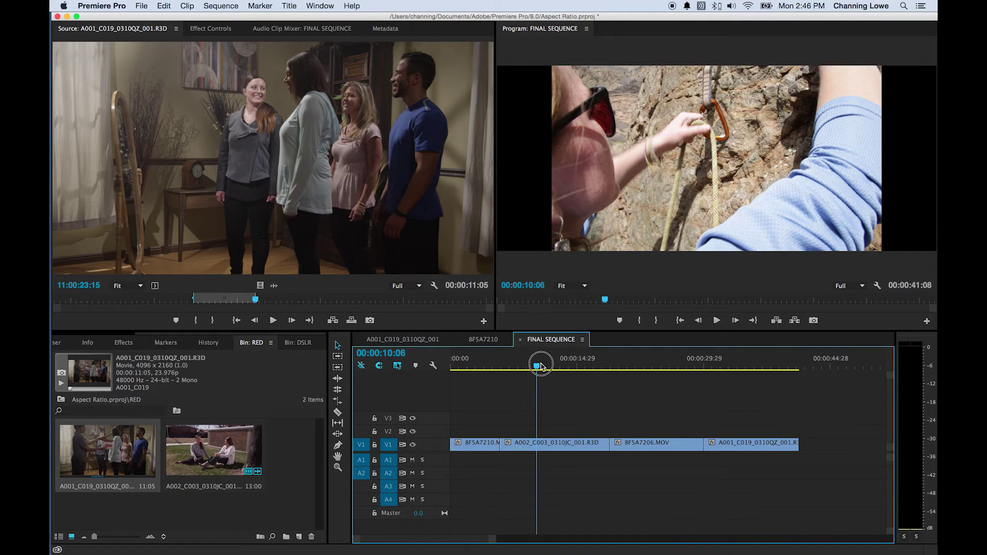
{"action": "left_click_drag", "start_coordinate": [539, 366], "coordinate": [546, 366]}
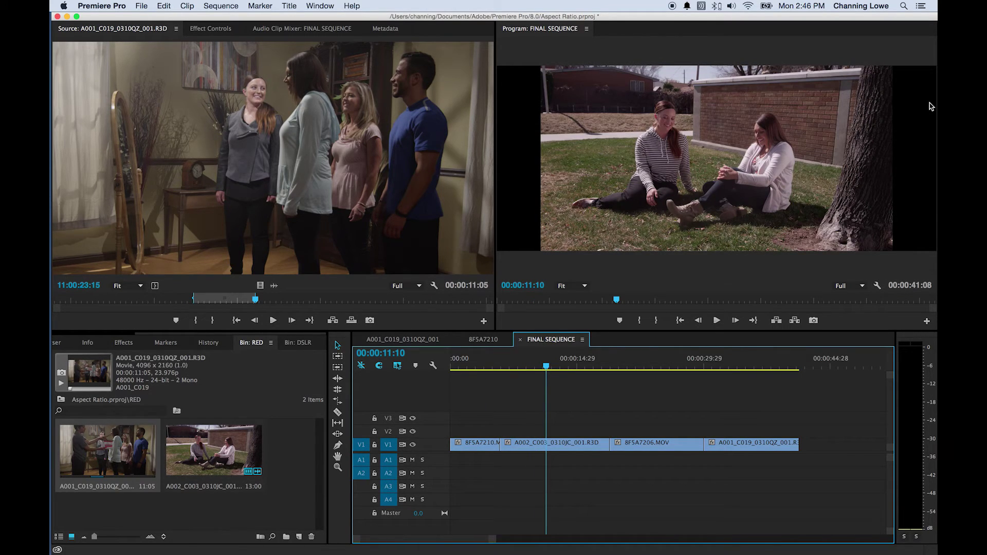
{"action": "left_click_drag", "start_coordinate": [616, 365], "coordinate": [656, 365]}
{"action": "left_click", "coordinate": [738, 366]}
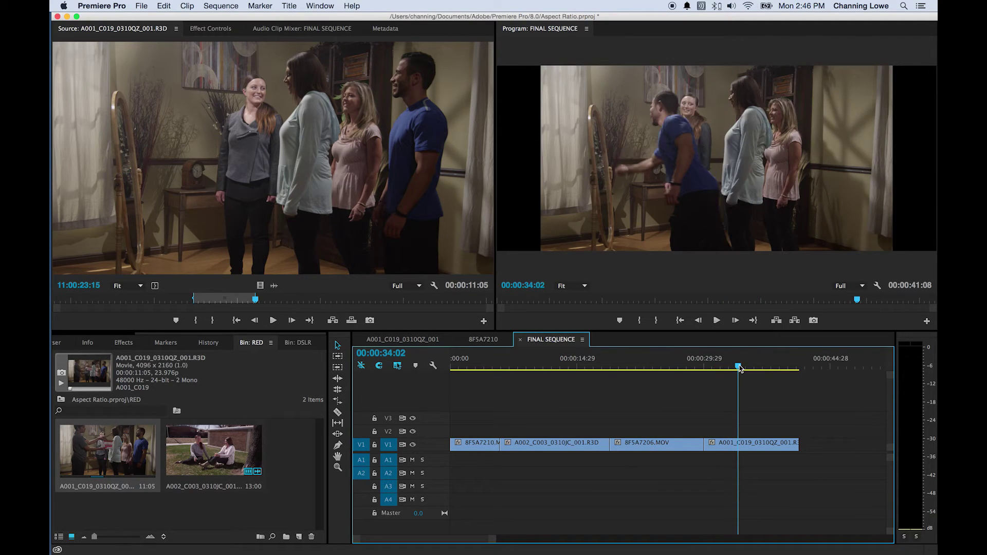
{"action": "left_click_drag", "start_coordinate": [548, 366], "coordinate": [474, 365]}
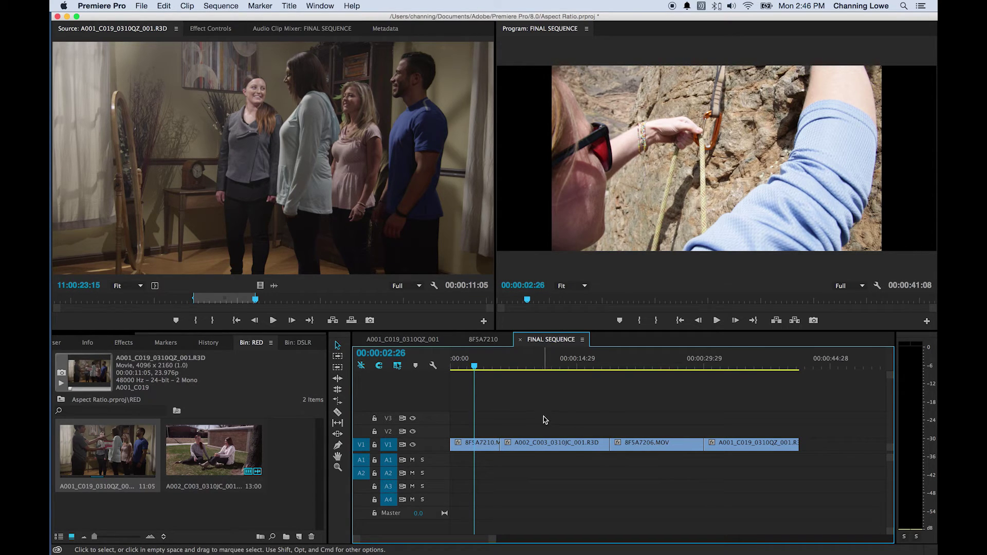
{"action": "key", "text": "super+Tab"}
{"action": "key", "text": "super+shift+Tab"}
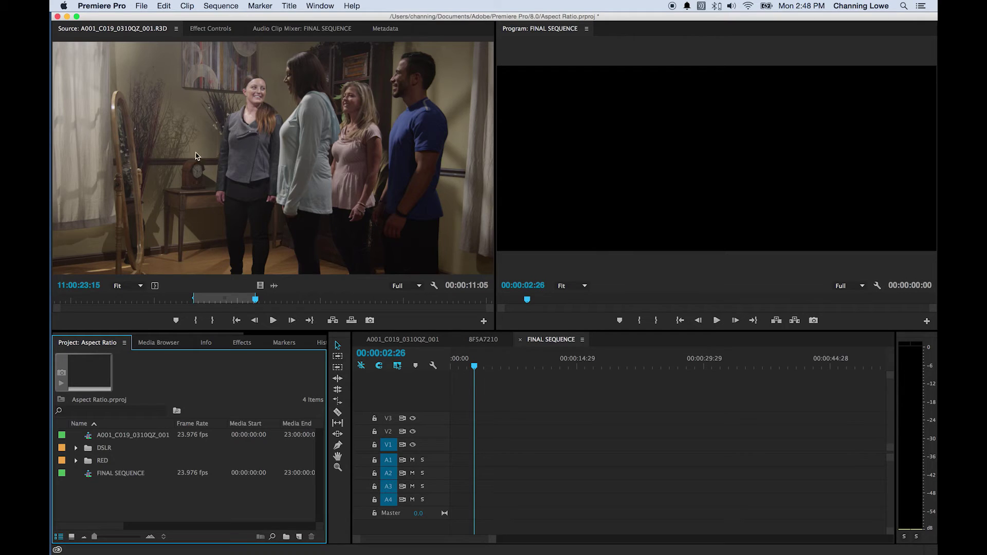
Step: Start a new sequence from the 5K 2.4x1 23.976 RED R3D preset and show its frame settings beside the Program monitor
{"action": "left_click", "coordinate": [141, 5]}
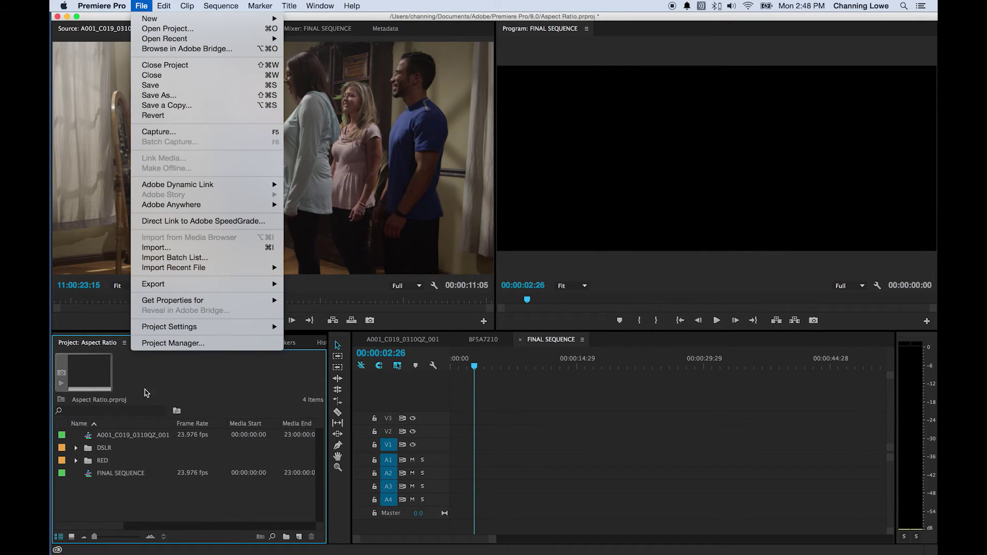
{"action": "mouse_move", "coordinate": [188, 20]}
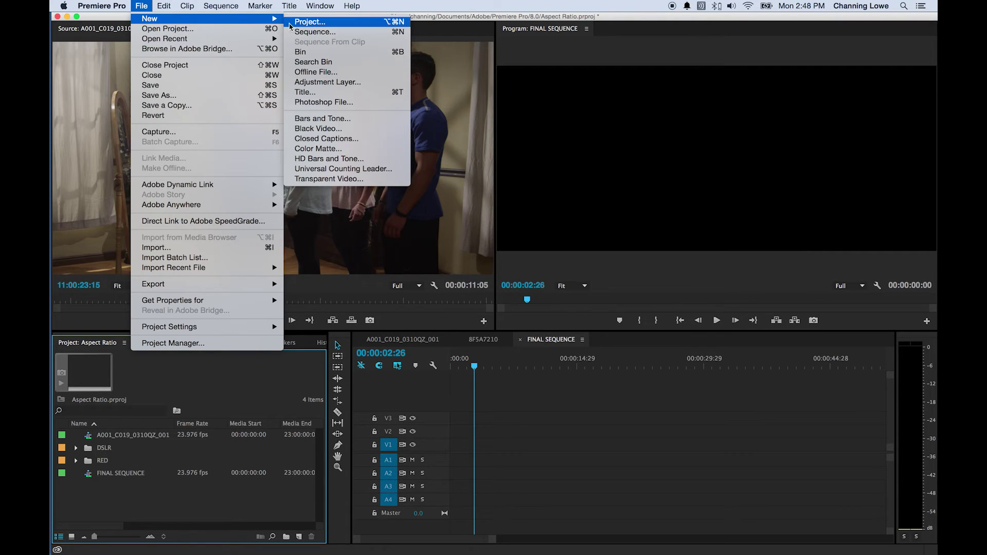
{"action": "left_click", "coordinate": [324, 31]}
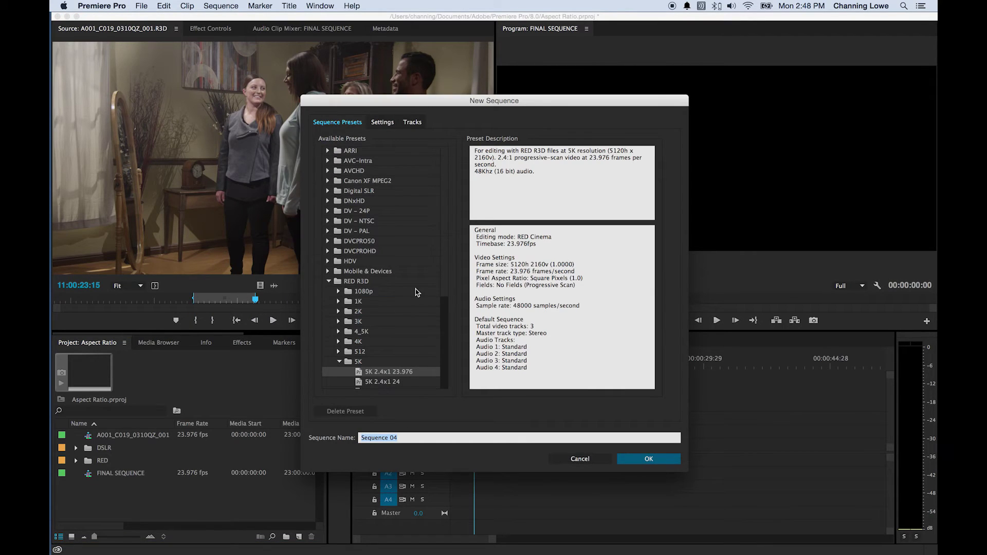
{"action": "left_click", "coordinate": [363, 372]}
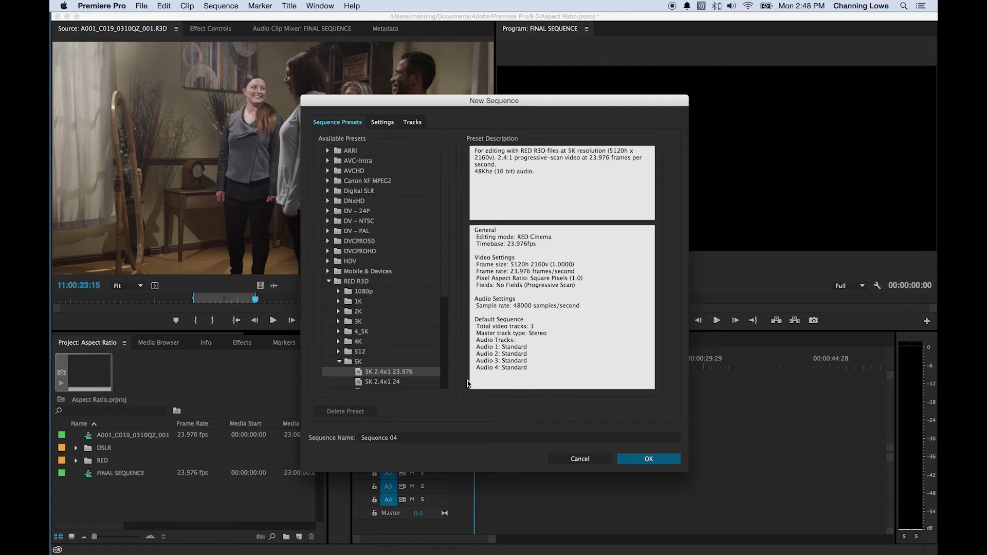
{"action": "left_click", "coordinate": [386, 124]}
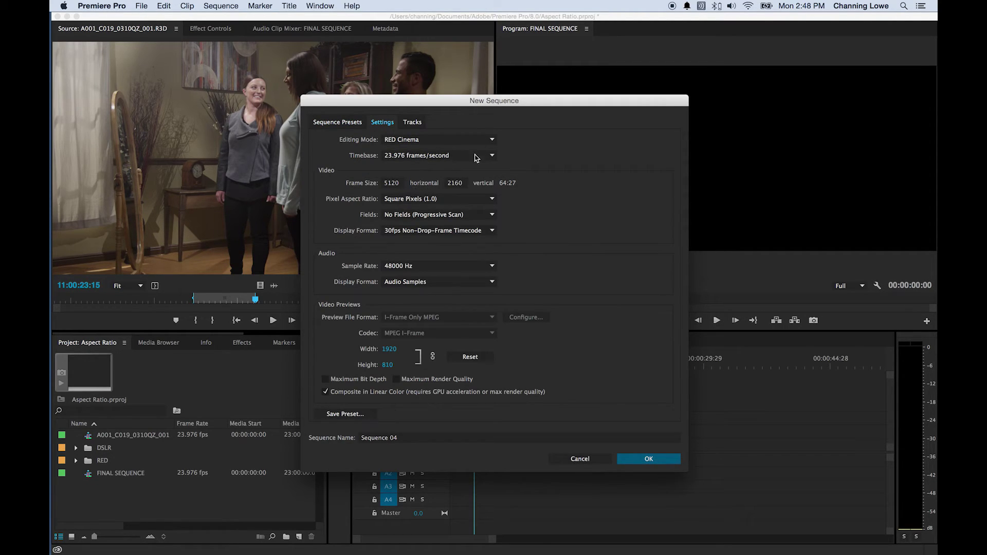
{"action": "left_click_drag", "start_coordinate": [458, 102], "coordinate": [312, 69]}
{"action": "key", "text": "super+Tab"}
{"action": "key", "text": "super+Tab"}
{"action": "key", "text": "super+space"}
{"action": "type", "text": "qucikt"}
{"action": "key", "text": "Return"}
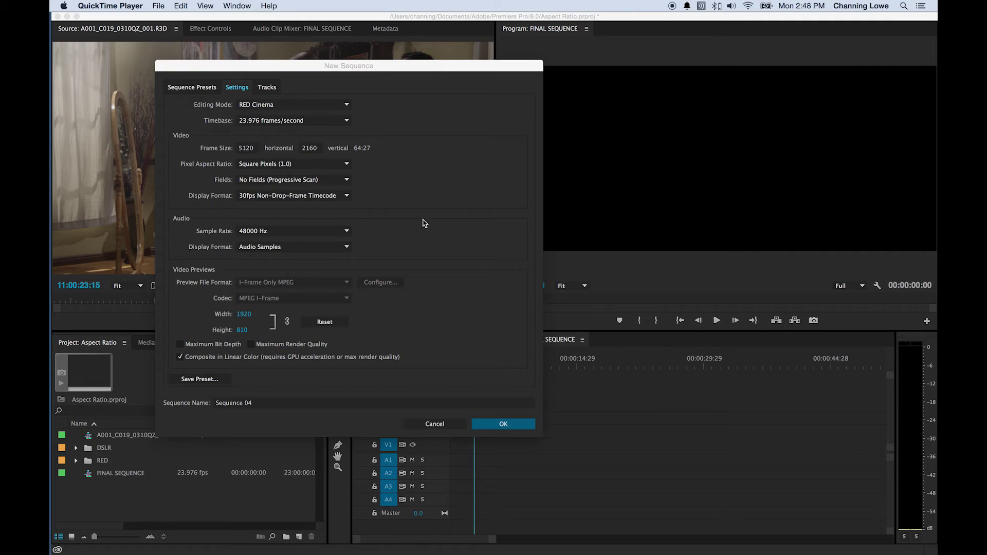
{"action": "key", "text": "super+Tab"}
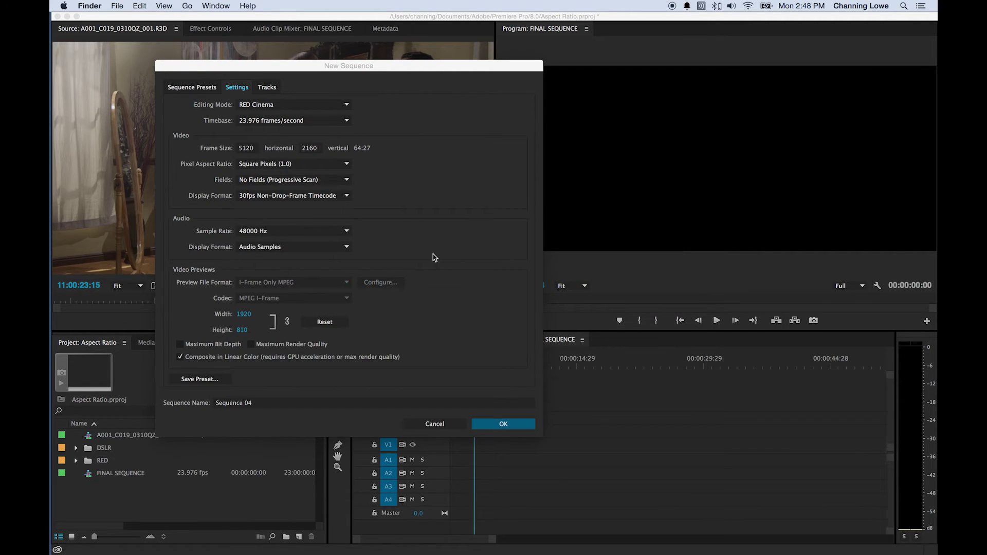
Step: Switch to Calculator, divide 5120 by 2, and set the new sequence's horizontal frame size to 2560
{"action": "key", "text": "super+space"}
{"action": "type", "text": "calc"}
{"action": "key", "text": "Return"}
{"action": "left_click_drag", "start_coordinate": [782, 193], "coordinate": [662, 177]}
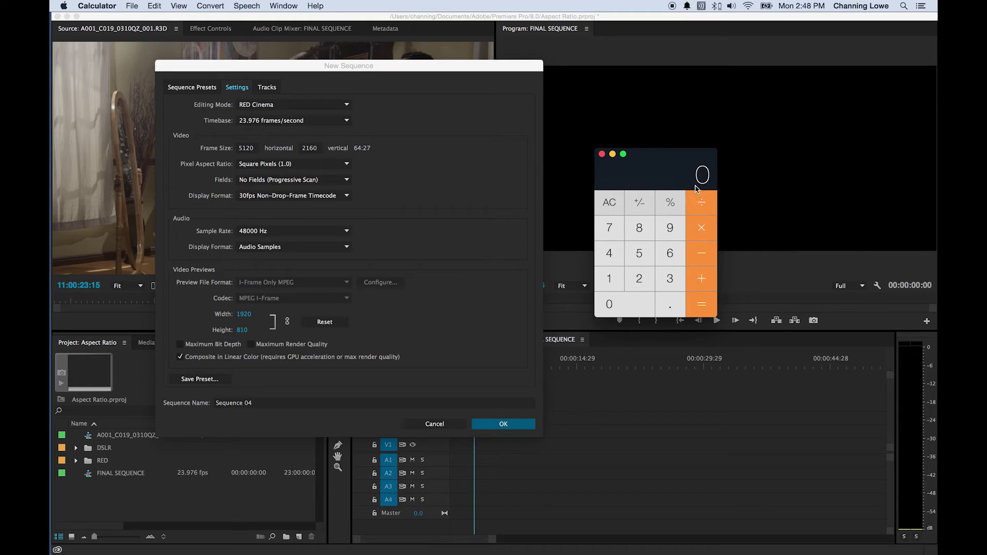
{"action": "type", "text": "5120"}
{"action": "key", "text": "slash"}
{"action": "type", "text": "2"}
{"action": "key", "text": "Return"}
{"action": "left_click", "coordinate": [256, 152]}
Step: Halve 2160 in Calculator, set the vertical frame size to 1080 and create the sequence
{"action": "key", "text": "super+Tab"}
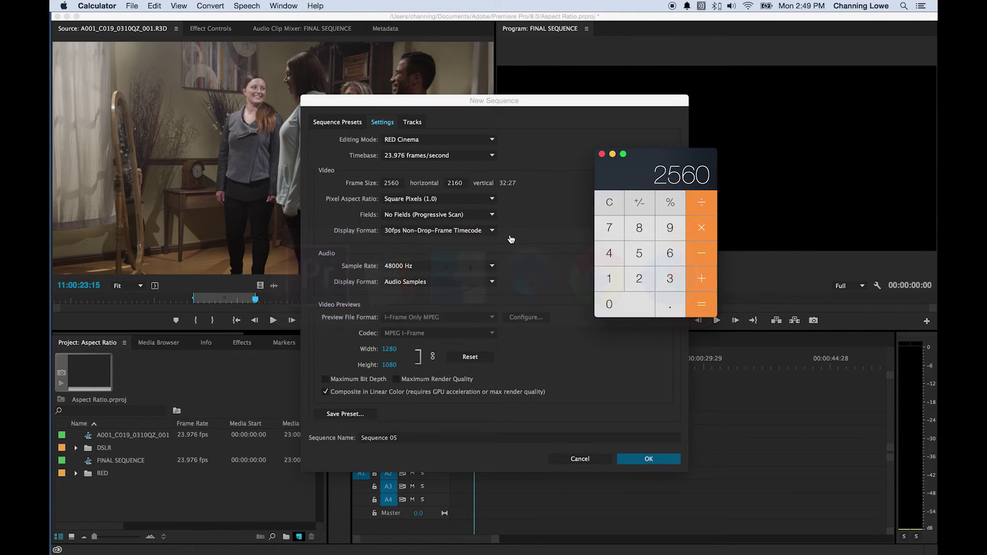
{"action": "type", "text": "2160"}
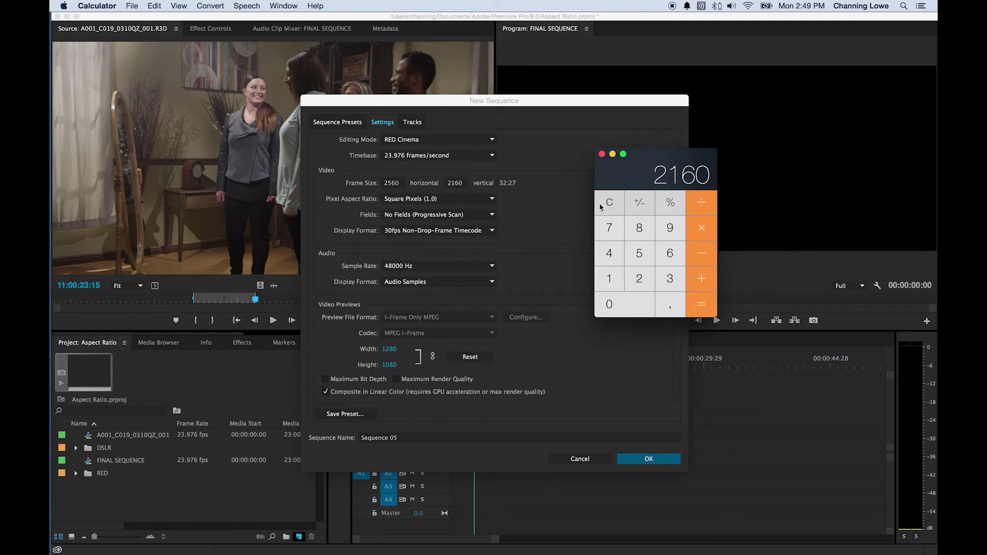
{"action": "type", "text": "2"}
{"action": "key", "text": "Return"}
{"action": "left_click", "coordinate": [464, 185]}
{"action": "type", "text": "1080"}
{"action": "key", "text": "Tab"}
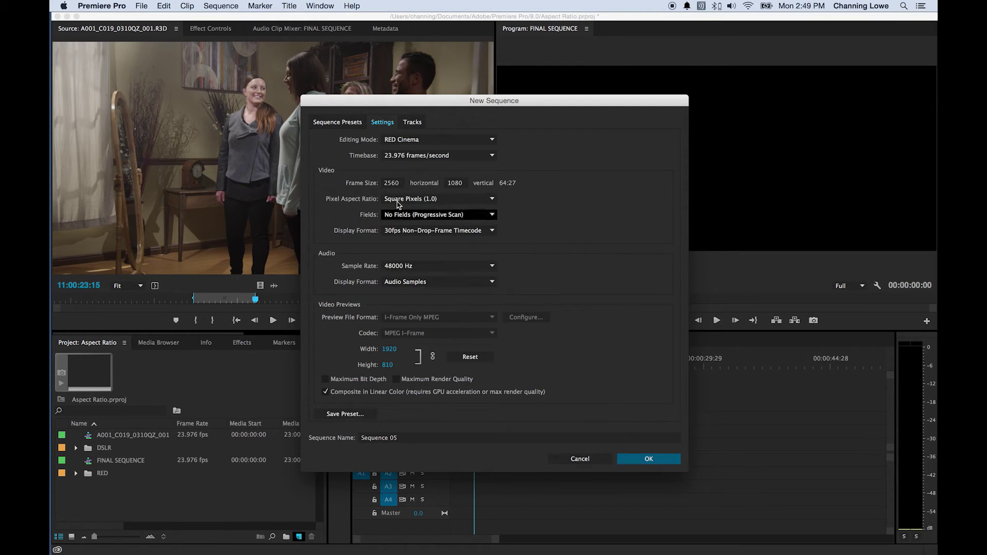
{"action": "left_click", "coordinate": [638, 462]}
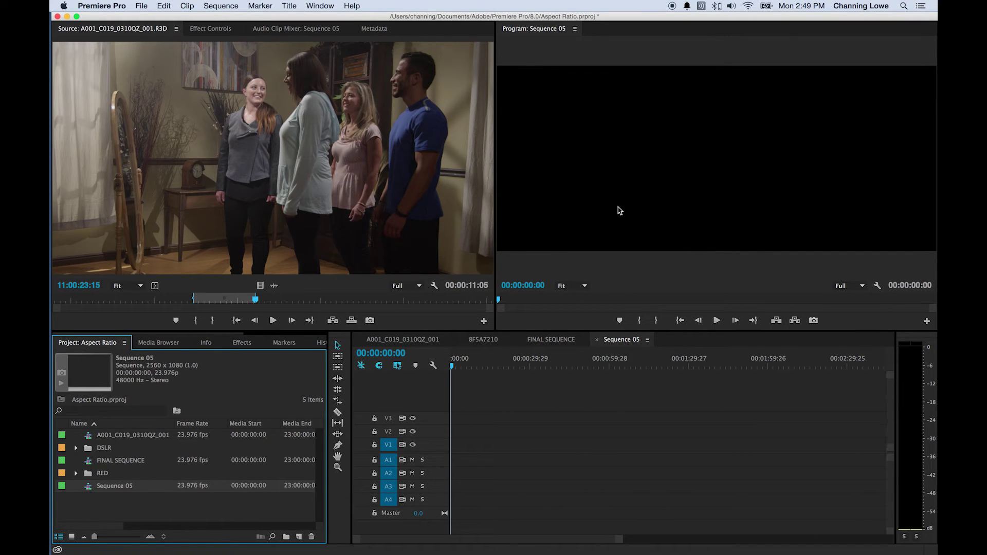
Step: Paste the four copied clips into Sequence 05, fit them to the timeline's width and show the first clip at 00:00:04:06
{"action": "left_click", "coordinate": [460, 364]}
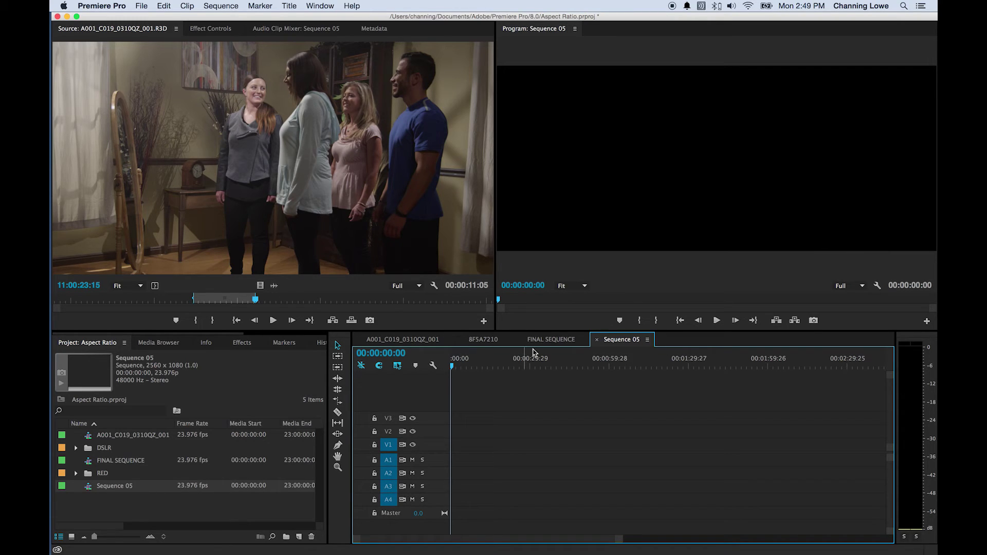
{"action": "key", "text": "super+v"}
{"action": "left_click", "coordinate": [546, 365]}
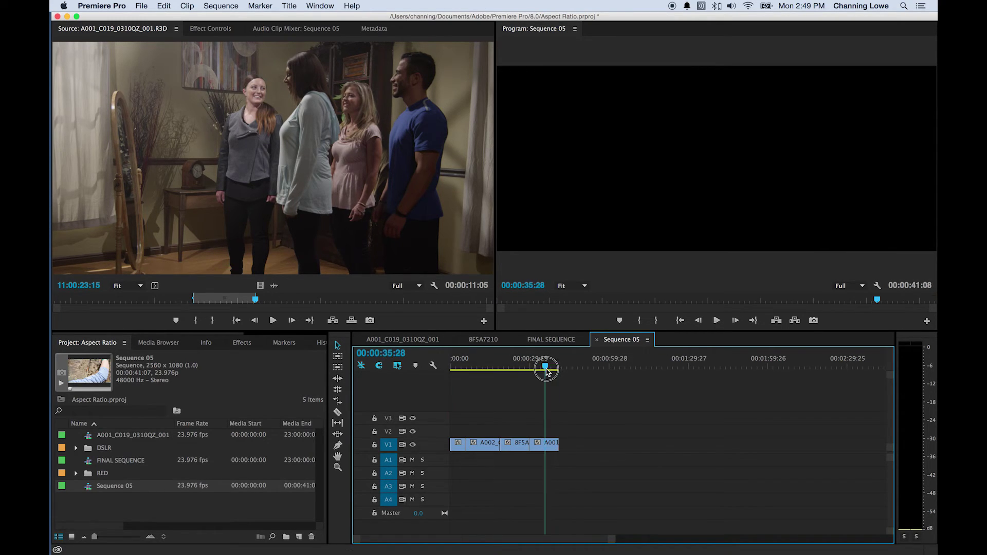
{"action": "key", "text": "="}
{"action": "left_click", "coordinate": [492, 368]}
{"action": "left_click_drag", "start_coordinate": [492, 368], "coordinate": [488, 374]}
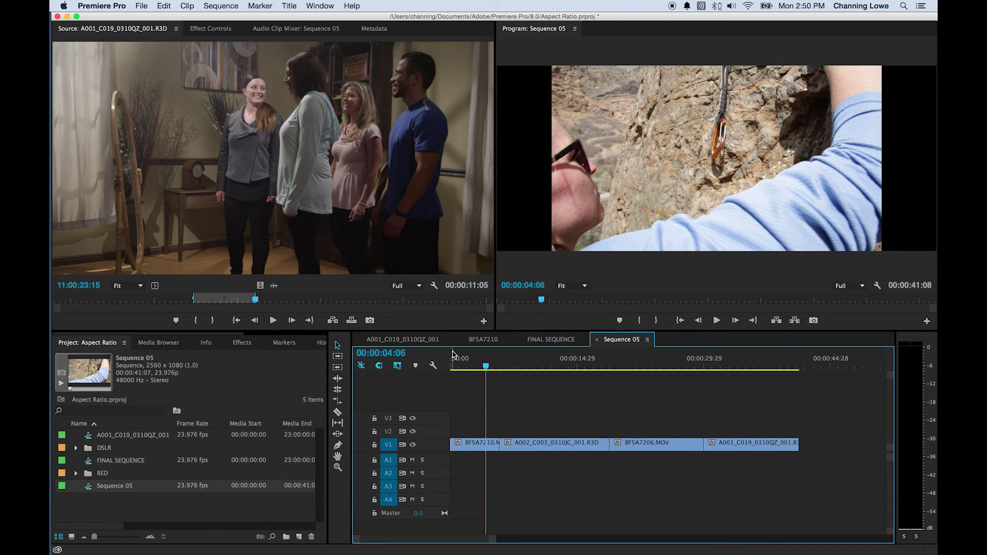
Step: Set the motion scale of the 8F5A7210.MOV clip to 136 so it fills the frame width
{"action": "left_click", "coordinate": [479, 441]}
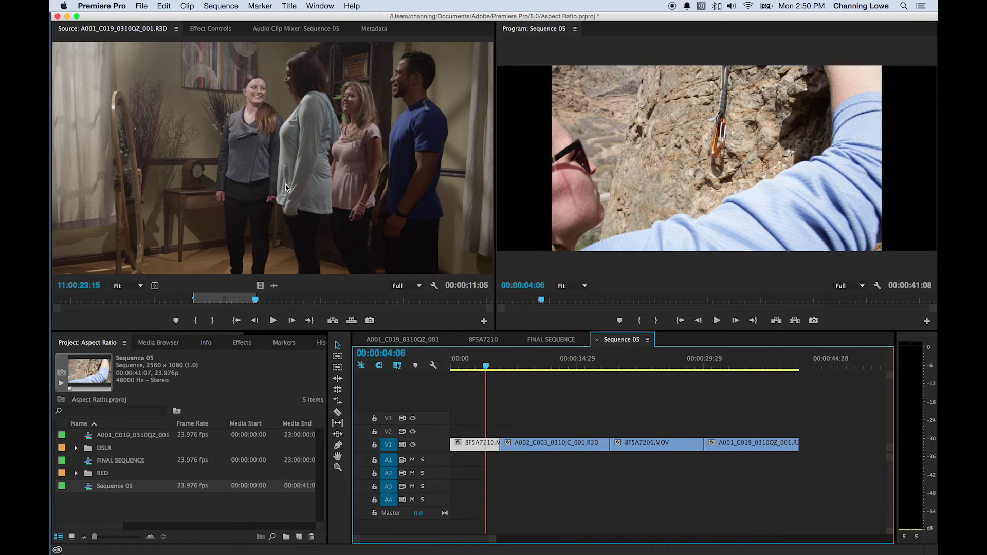
{"action": "left_click", "coordinate": [213, 31]}
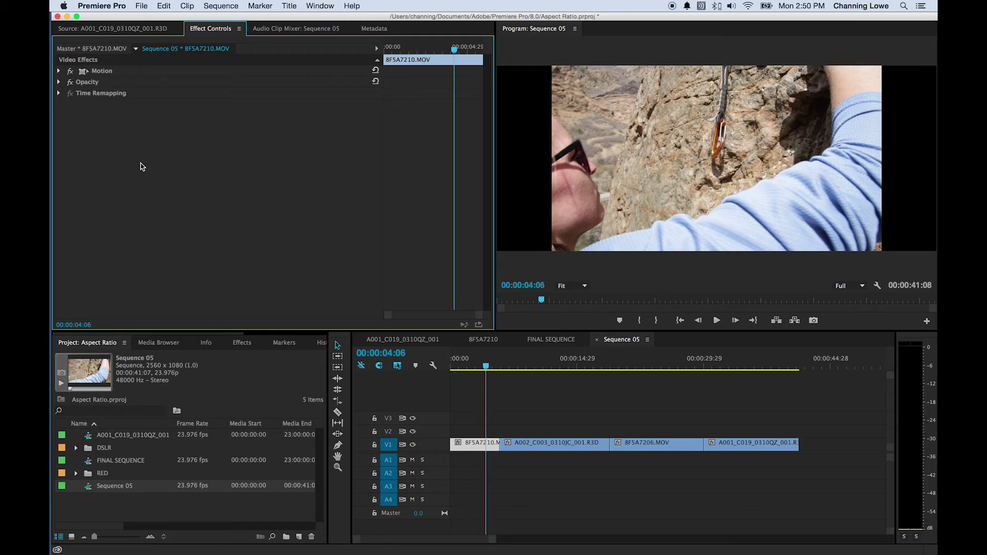
{"action": "left_click", "coordinate": [59, 71]}
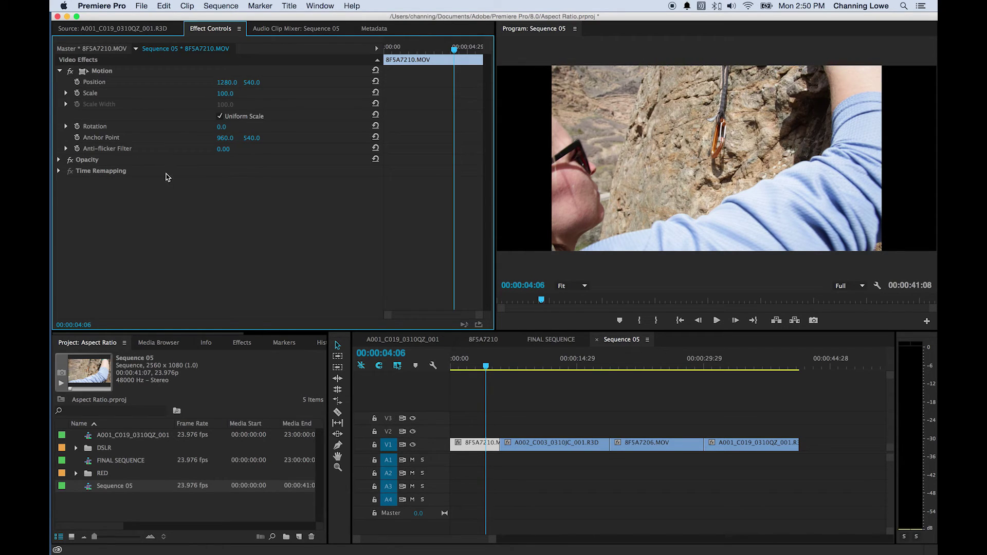
{"action": "left_click_drag", "start_coordinate": [219, 95], "coordinate": [238, 95]}
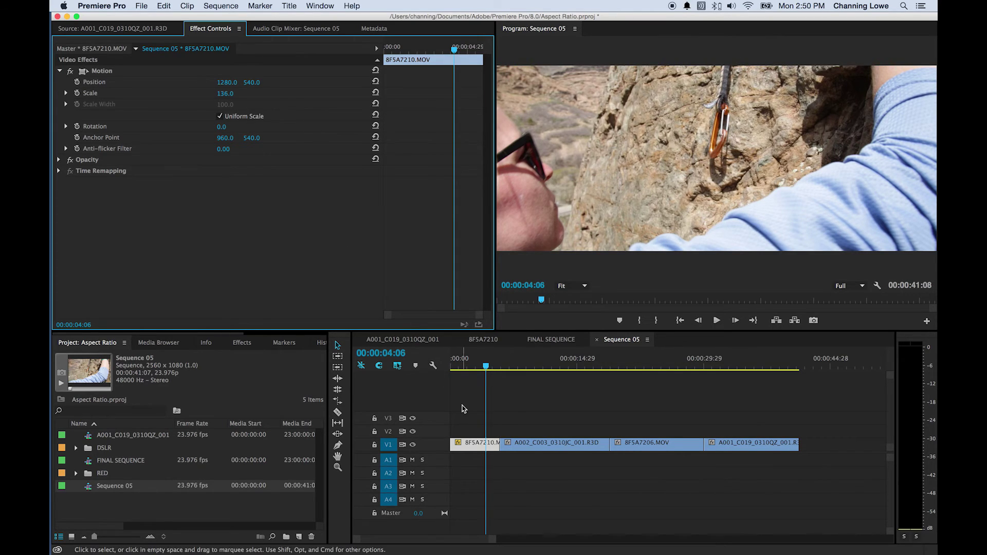
Step: Copy the scaled 8F5A7210.MOV clip and select 8F5A7206.MOV with the playhead at 00:00:23:16
{"action": "left_click", "coordinate": [470, 445]}
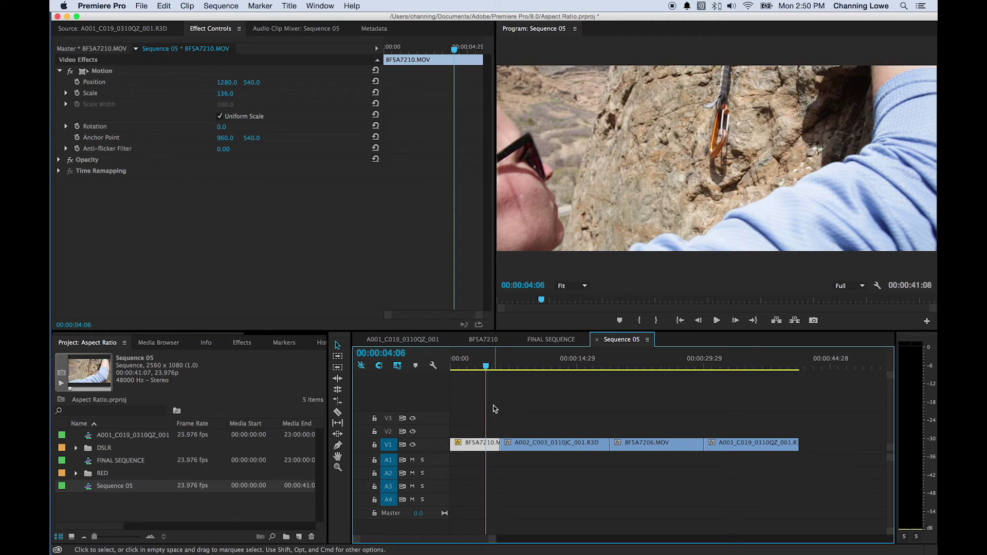
{"action": "left_click_drag", "start_coordinate": [627, 364], "coordinate": [649, 364]}
{"action": "left_click", "coordinate": [641, 434]}
{"action": "left_click", "coordinate": [643, 443]}
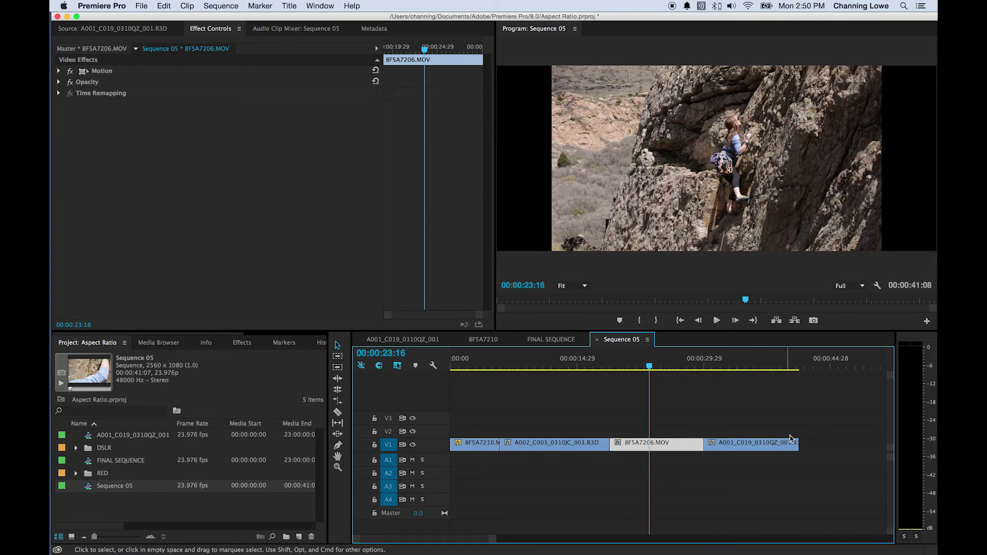
{"action": "right_click", "coordinate": [675, 442]}
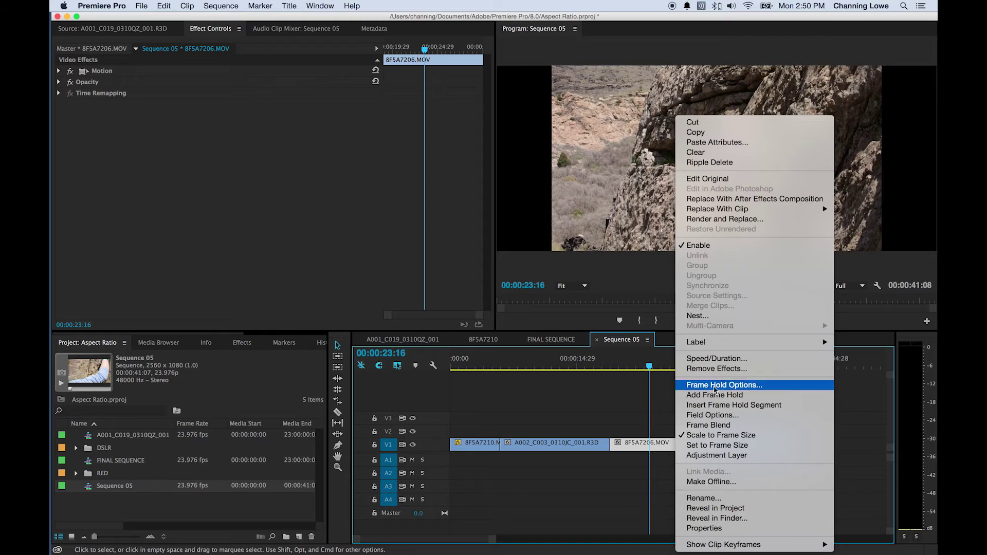
{"action": "left_click", "coordinate": [724, 368]}
{"action": "left_click_drag", "start_coordinate": [571, 412], "coordinate": [792, 486]}
{"action": "right_click", "coordinate": [672, 446]}
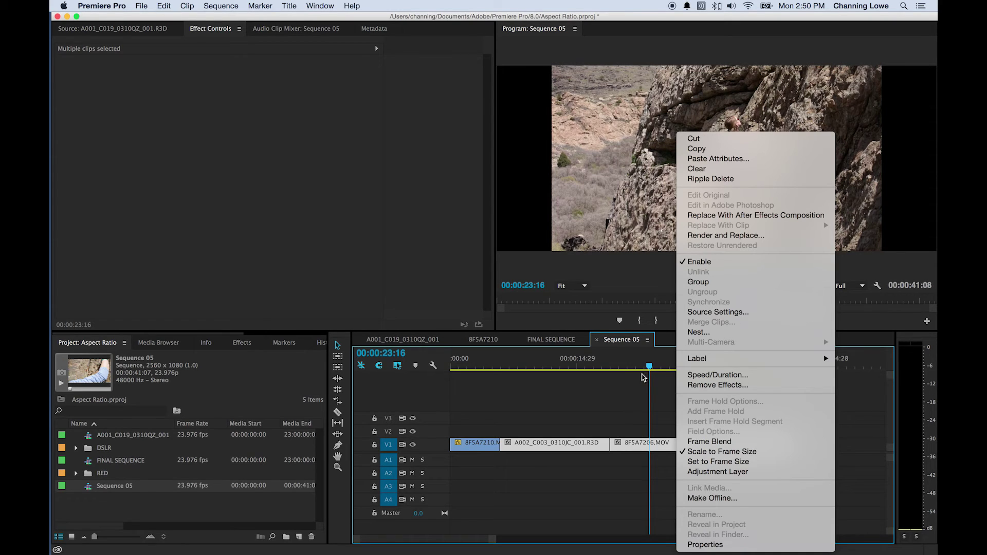
{"action": "left_click", "coordinate": [640, 418]}
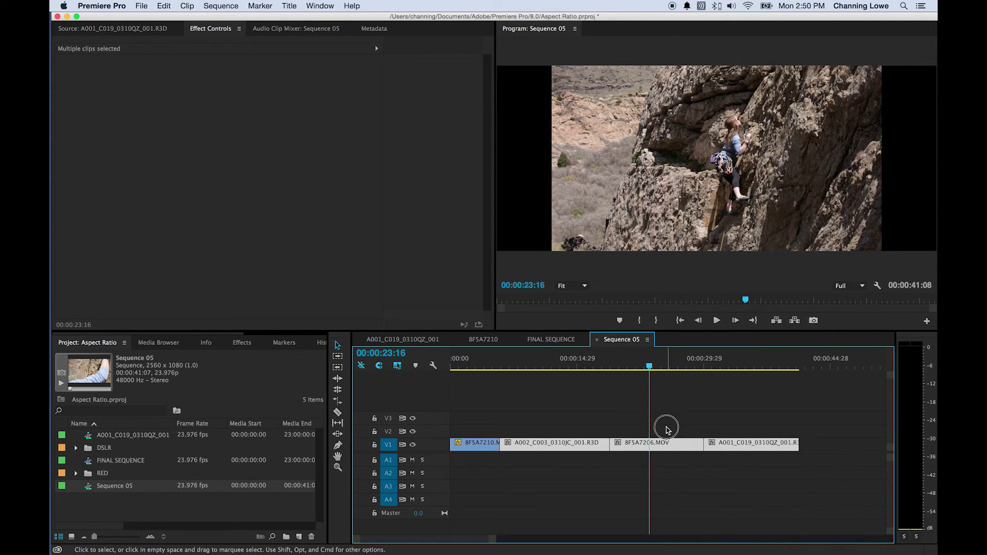
Step: Paste only the Motion attributes of the copied clip onto 8F5A7206.MOV
{"action": "left_click", "coordinate": [662, 443]}
{"action": "right_click", "coordinate": [663, 443]}
{"action": "left_click", "coordinate": [708, 142]}
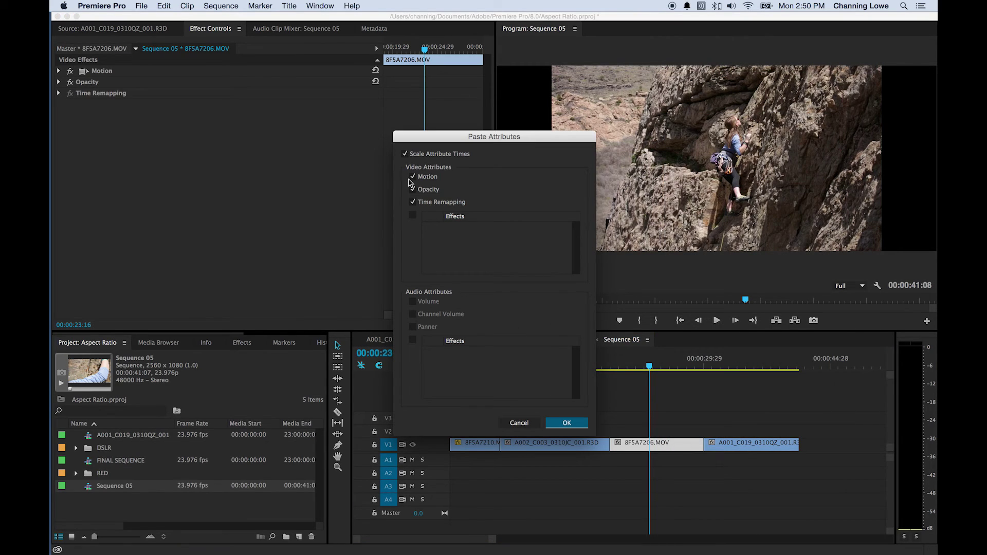
{"action": "left_click", "coordinate": [412, 202]}
{"action": "left_click", "coordinate": [563, 423]}
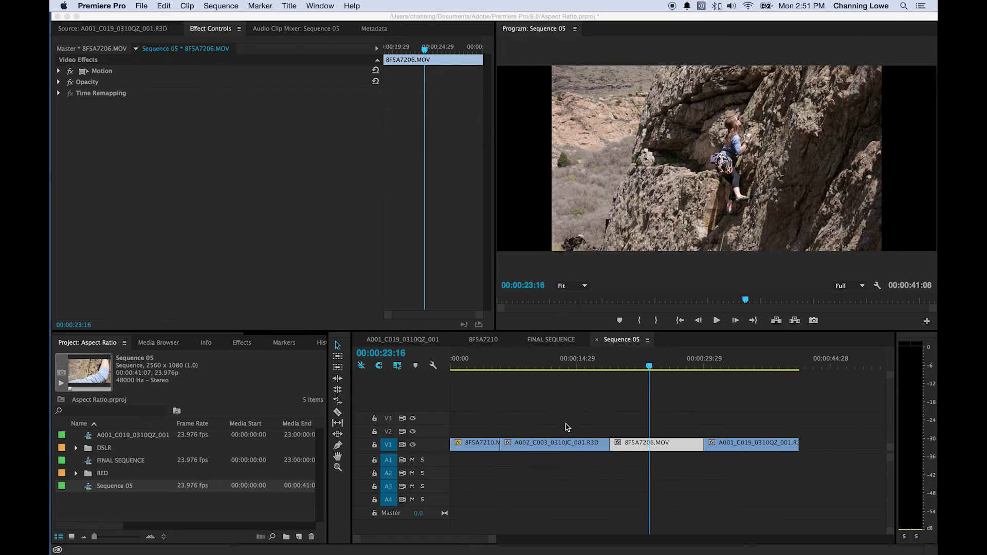
Step: Set the motion scale of the RED clip A002_C003_0310JC_001.R3D to 125
{"action": "left_click_drag", "start_coordinate": [648, 366], "coordinate": [576, 366]}
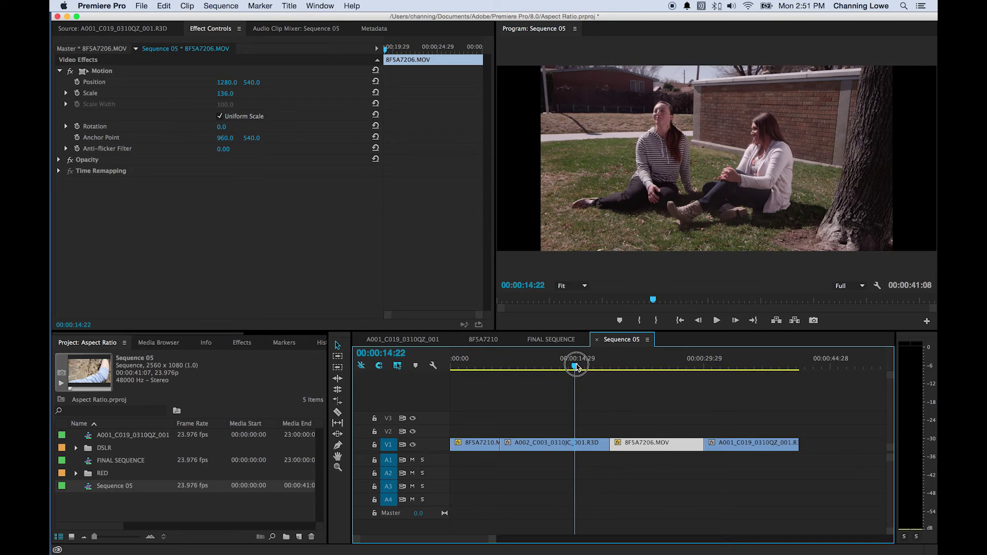
{"action": "left_click", "coordinate": [579, 441]}
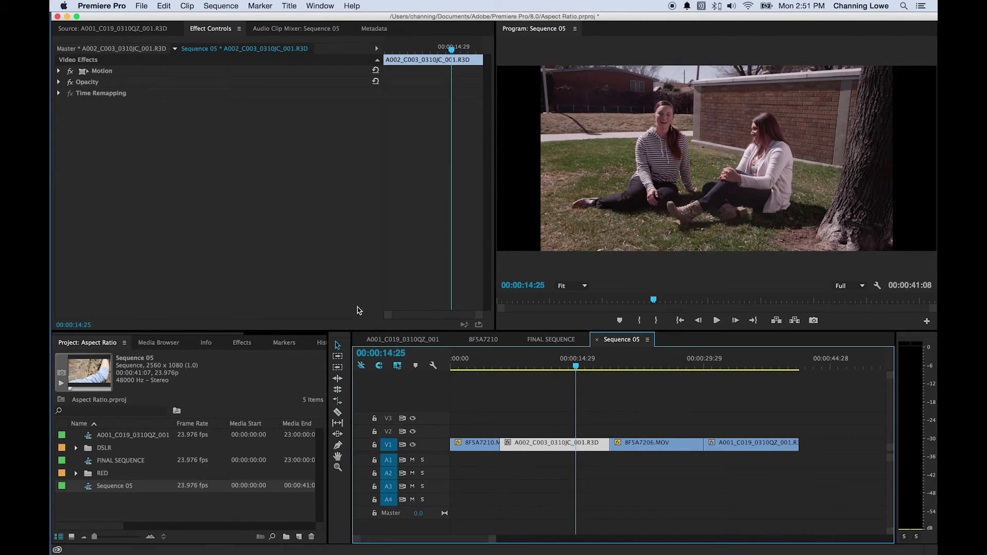
{"action": "left_click", "coordinate": [60, 71]}
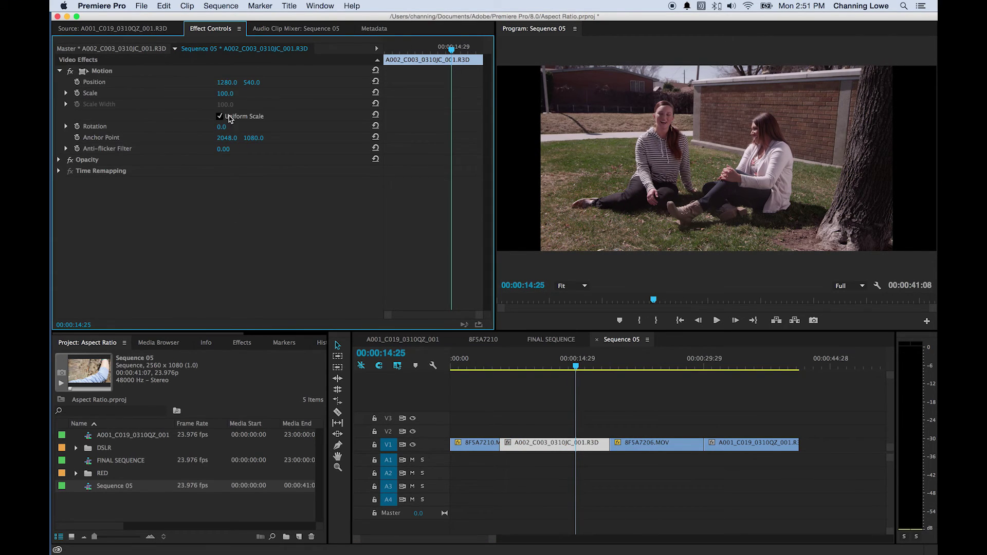
{"action": "left_click_drag", "start_coordinate": [225, 93], "coordinate": [238, 93]}
Step: Check the framing of A001_C019_0310QZ_001.R3D at 00:00:32:25, and copy the scaled A002_C003_0310JC_001.R3D clip
{"action": "left_click_drag", "start_coordinate": [601, 364], "coordinate": [727, 364]}
{"action": "left_click", "coordinate": [736, 447]}
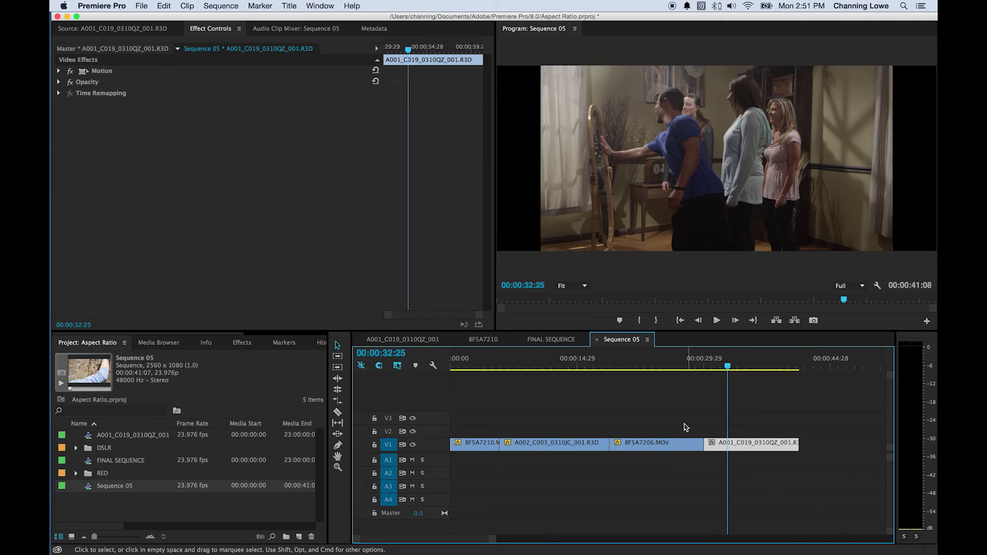
{"action": "left_click", "coordinate": [564, 364]}
{"action": "left_click", "coordinate": [579, 447]}
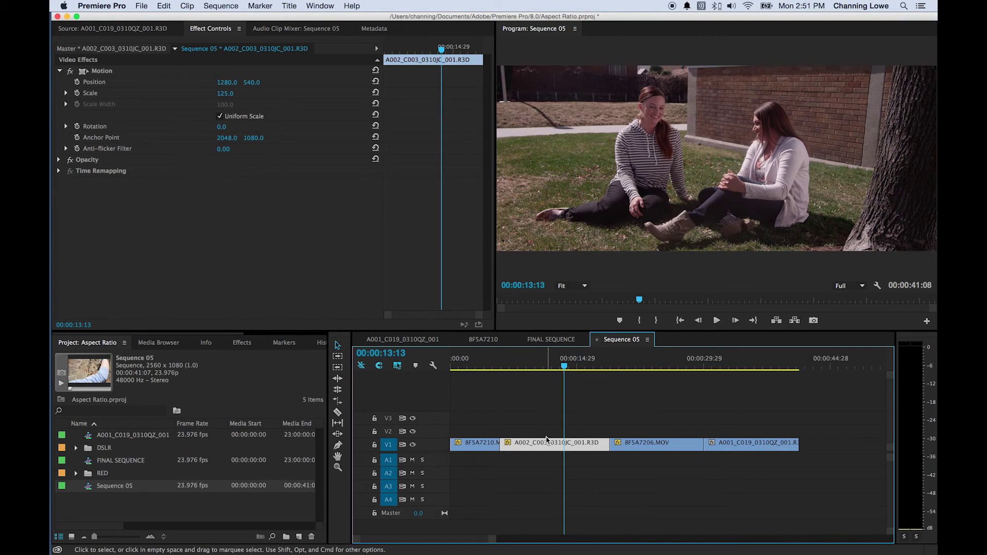
{"action": "left_click", "coordinate": [743, 444]}
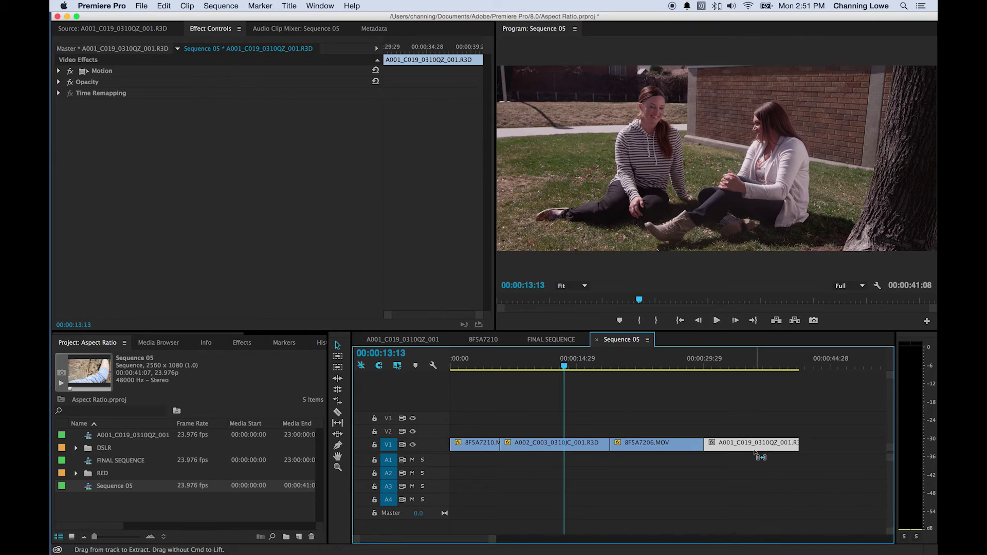
{"action": "right_click", "coordinate": [737, 450]}
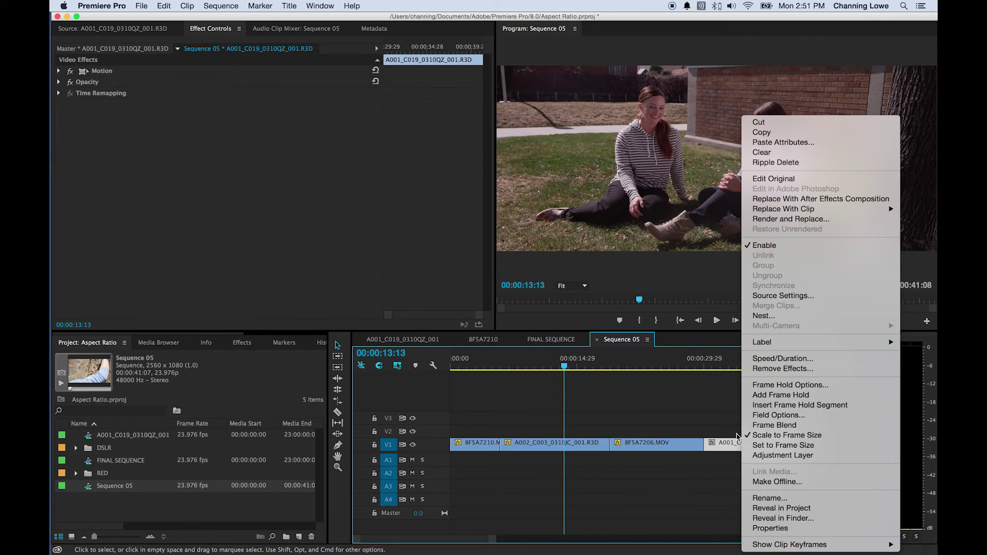
{"action": "left_click", "coordinate": [792, 138]}
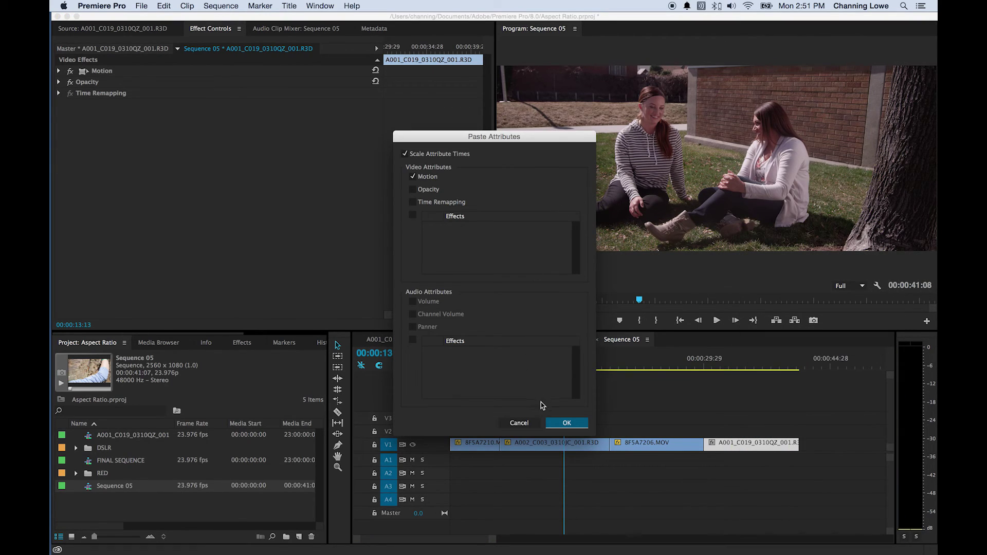
{"action": "left_click", "coordinate": [529, 419]}
Step: Move the playhead to 00:00:34:27 and paste only the copied Motion attributes onto the A001_C019_0310QZ_001.R3D clip
{"action": "left_click", "coordinate": [745, 366]}
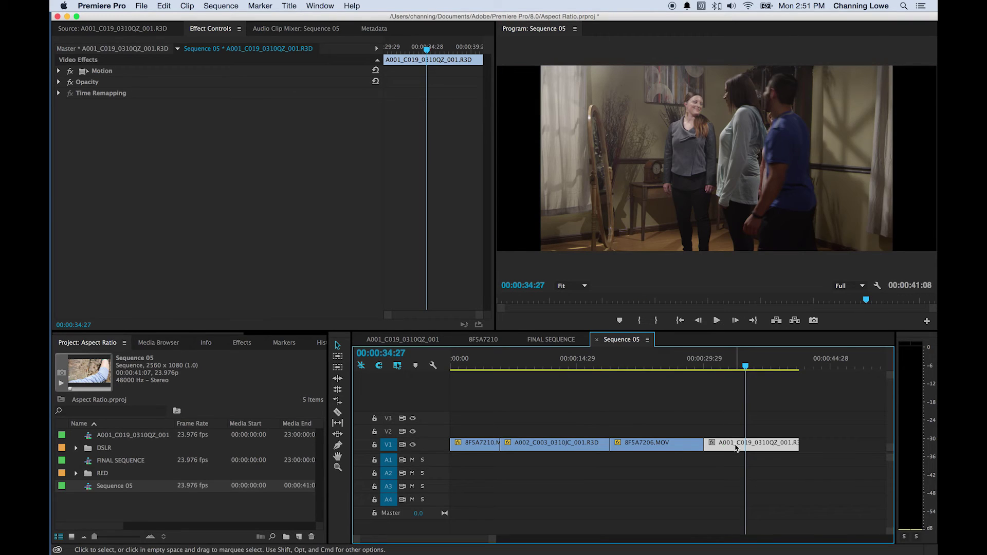
{"action": "right_click", "coordinate": [736, 448]}
{"action": "left_click", "coordinate": [796, 138]}
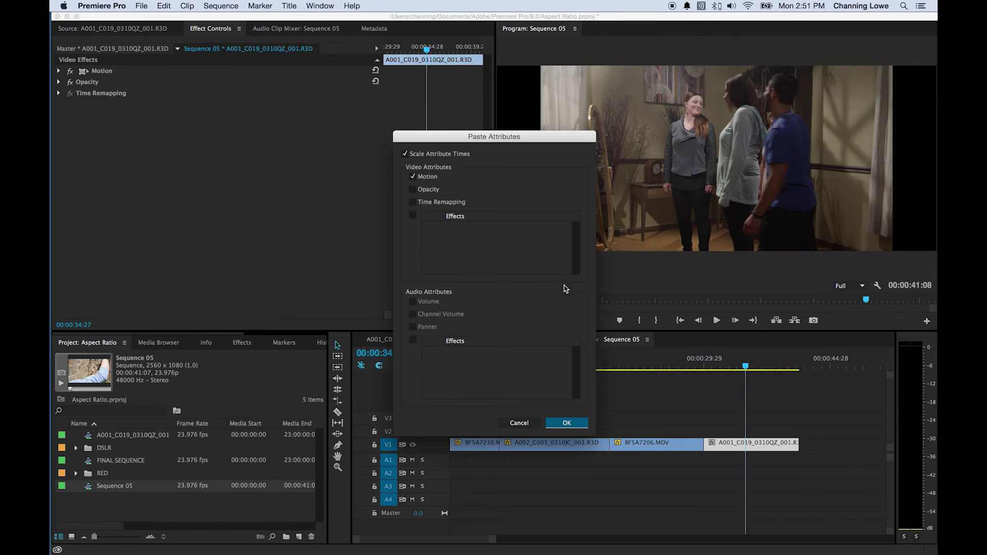
{"action": "left_click", "coordinate": [567, 423]}
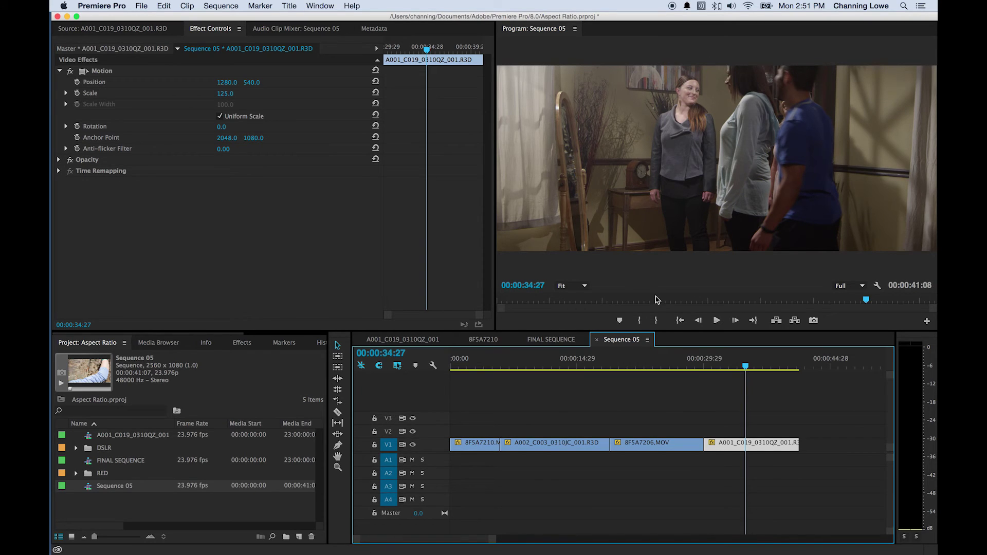
Step: Reframe the 8F5A7210.MOV clip with the playhead at 00:00:02:21 by setting its vertical position to 721
{"action": "left_click_drag", "start_coordinate": [712, 360], "coordinate": [419, 348]}
{"action": "left_click", "coordinate": [474, 367]}
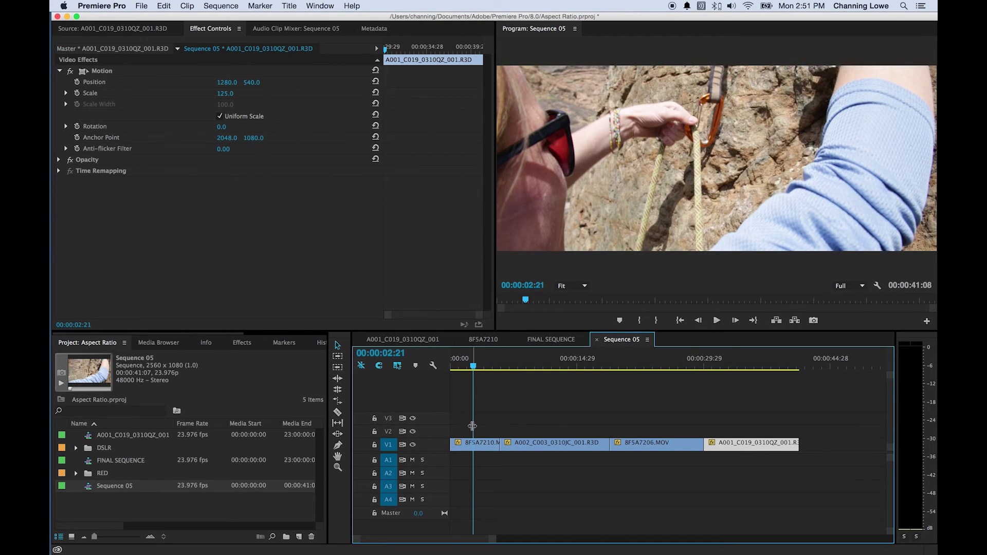
{"action": "left_click", "coordinate": [473, 444]}
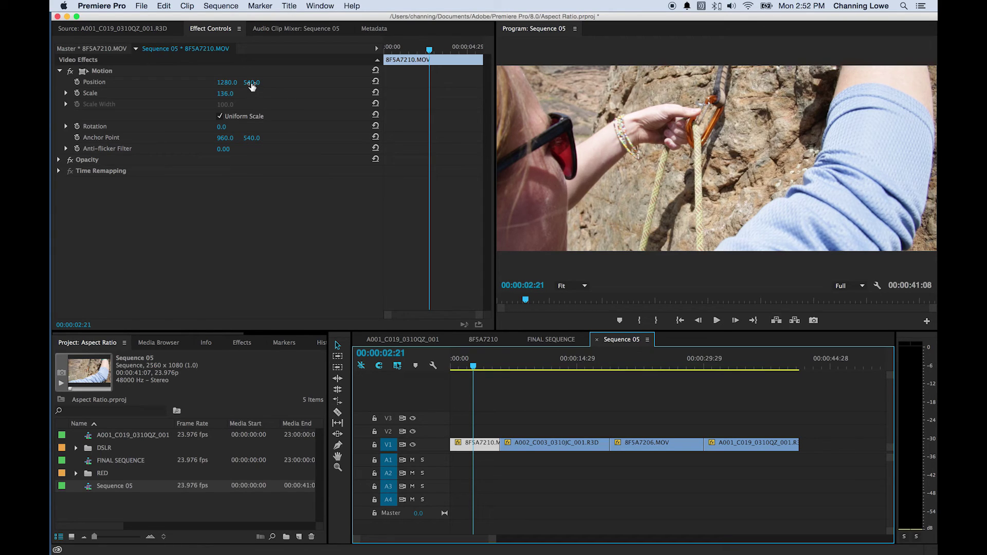
{"action": "left_click_drag", "start_coordinate": [251, 89], "coordinate": [320, 88]}
Step: Check the A002_C003_0310JC_001.R3D framing, and set the vertical position of 8F5A7206.MOV to 625 with the playhead at 00:00:22:12
{"action": "left_click_drag", "start_coordinate": [513, 366], "coordinate": [550, 366]}
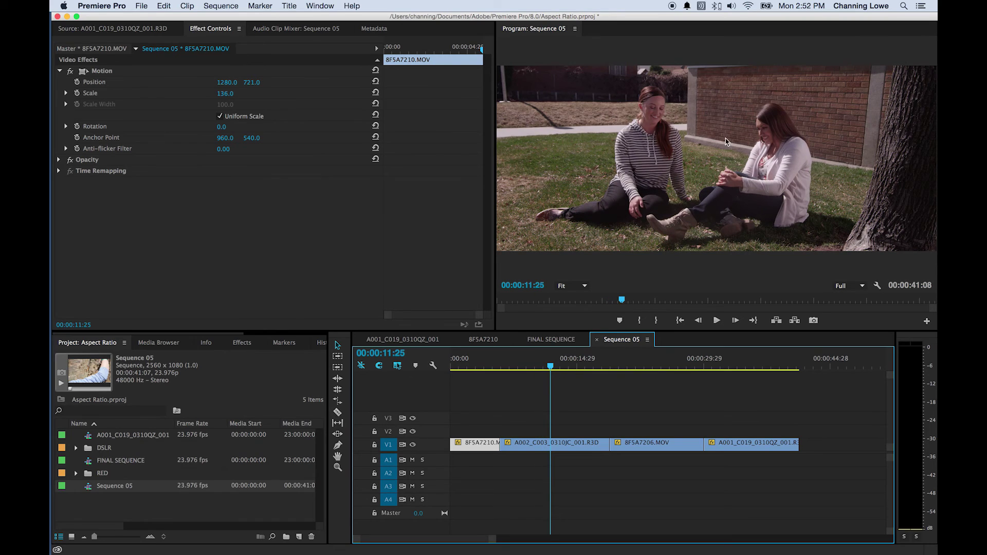
{"action": "left_click_drag", "start_coordinate": [613, 366], "coordinate": [640, 366]}
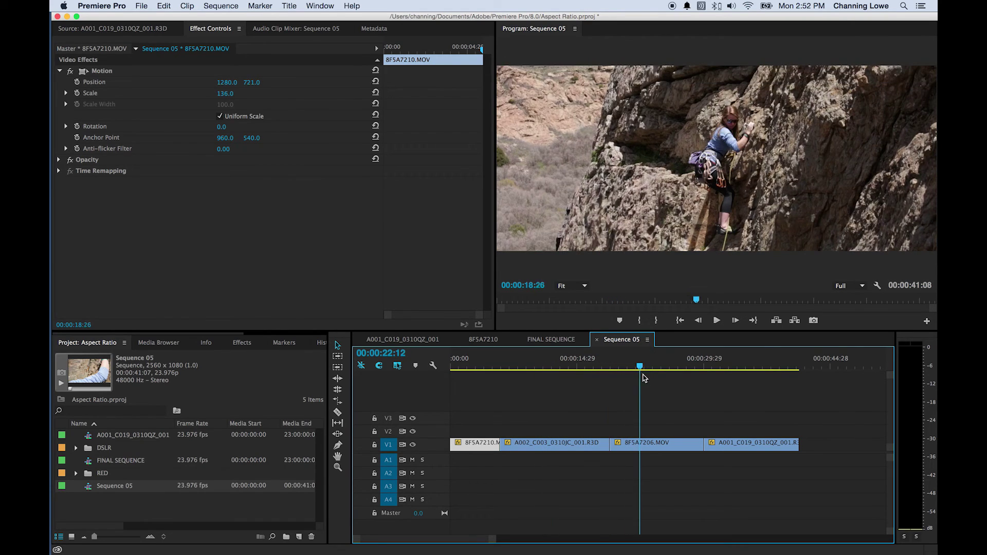
{"action": "left_click", "coordinate": [643, 447]}
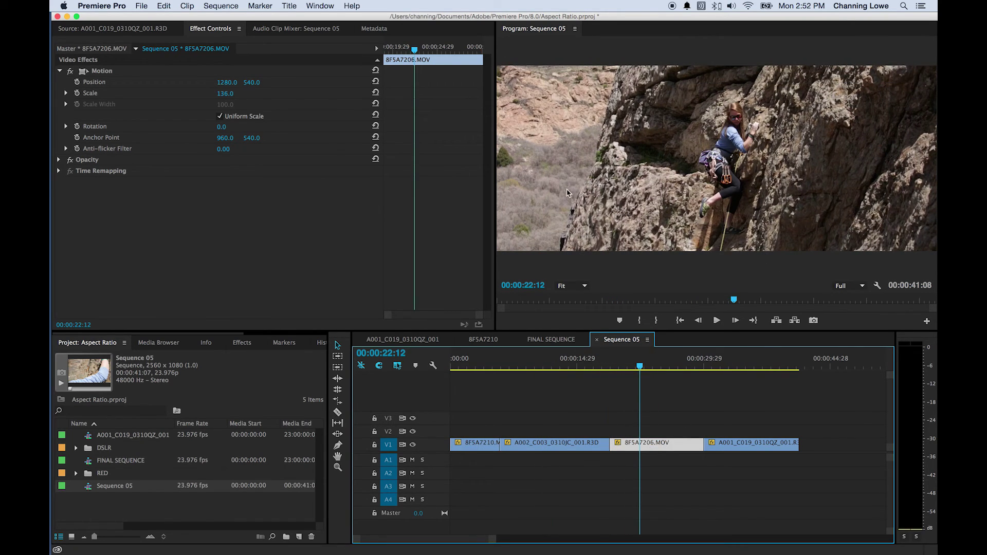
{"action": "left_click_drag", "start_coordinate": [252, 82], "coordinate": [294, 82]}
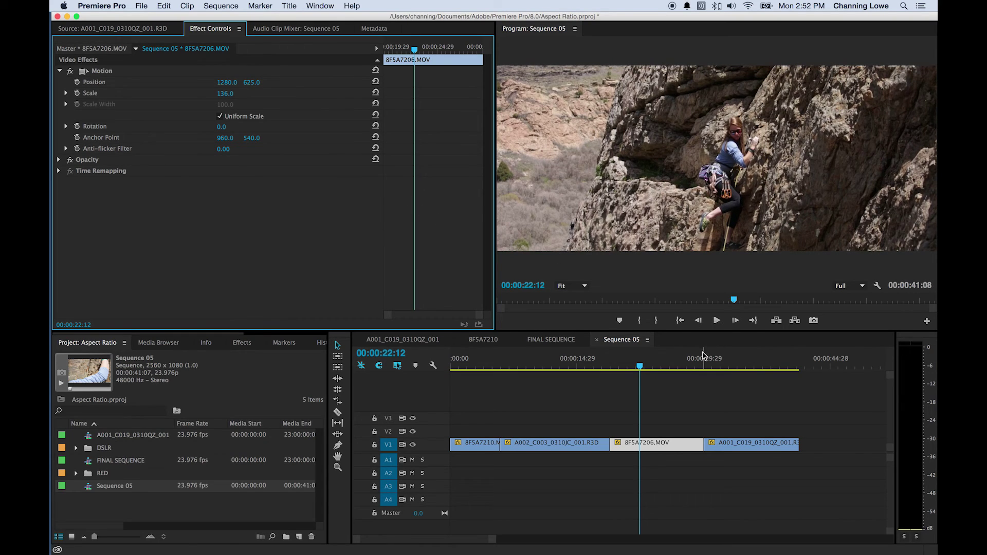
Step: Set the vertical position of A001_C019_0310QZ_001.R3D to 646 and check its framing at 00:00:34:27
{"action": "left_click", "coordinate": [751, 367]}
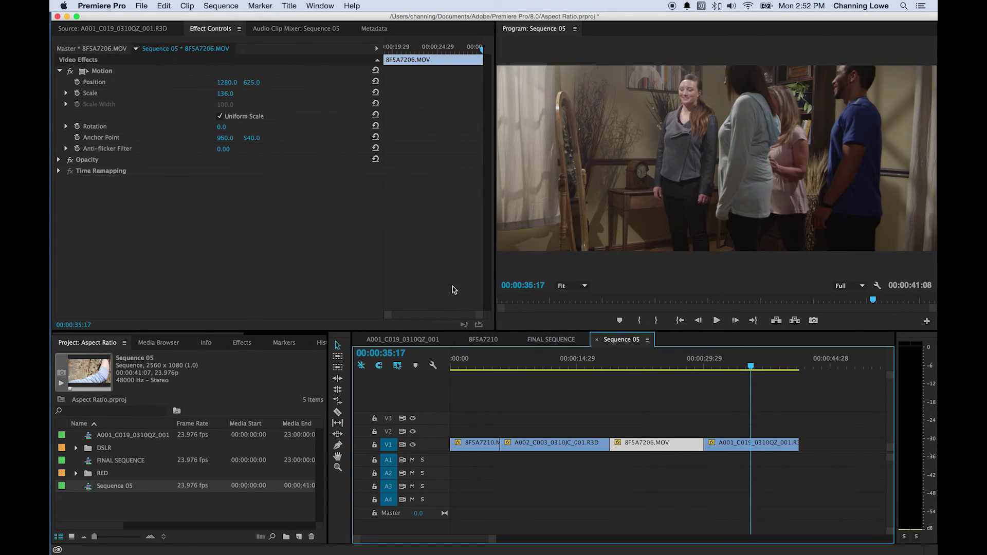
{"action": "left_click", "coordinate": [741, 443]}
{"action": "left_click", "coordinate": [252, 83]}
{"action": "left_click_drag", "start_coordinate": [252, 83], "coordinate": [279, 82]}
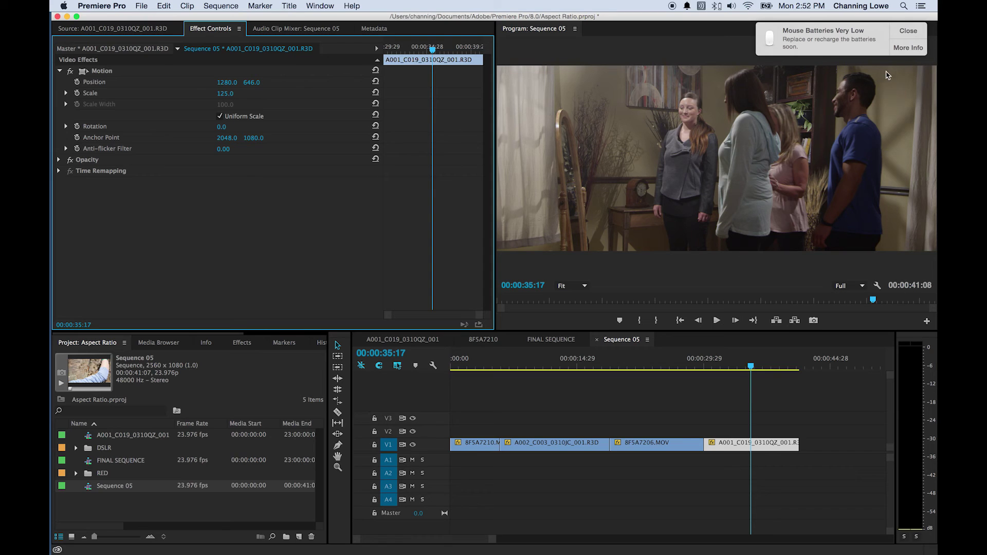
{"action": "left_click", "coordinate": [913, 36]}
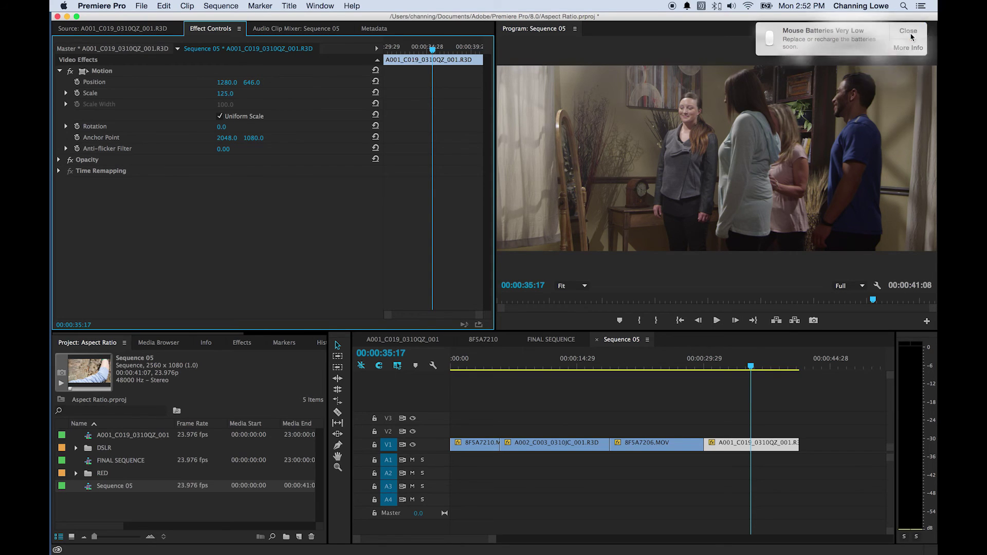
{"action": "mouse_move", "coordinate": [751, 366]}
{"action": "left_mouse_down"}
{"action": "mouse_move", "coordinate": [710, 369]}
{"action": "mouse_move", "coordinate": [746, 369]}
{"action": "left_mouse_up"}
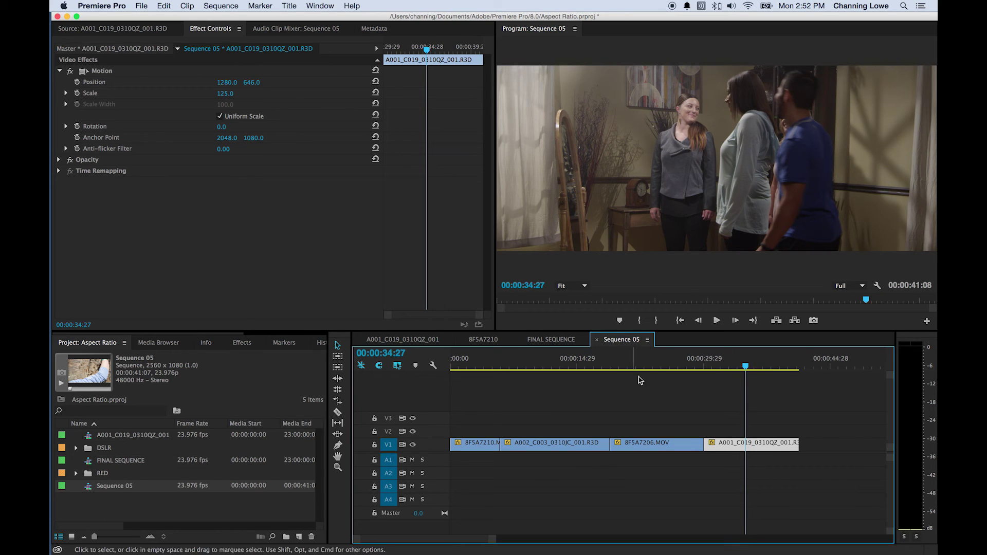
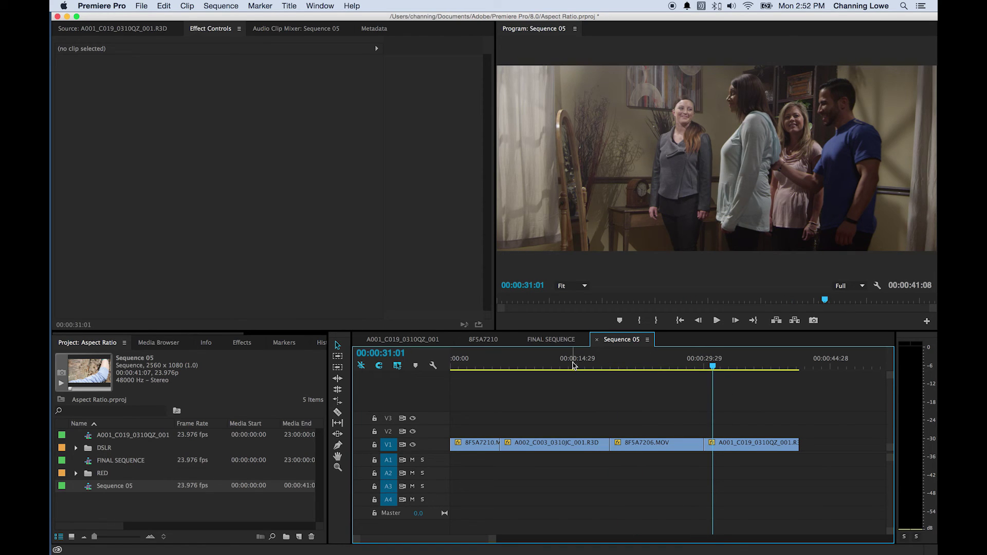
Step: Open the export settings for Sequence 05 and set a target bitrate of 50 Mbps with CBR encoding
{"action": "key", "text": "super+m"}
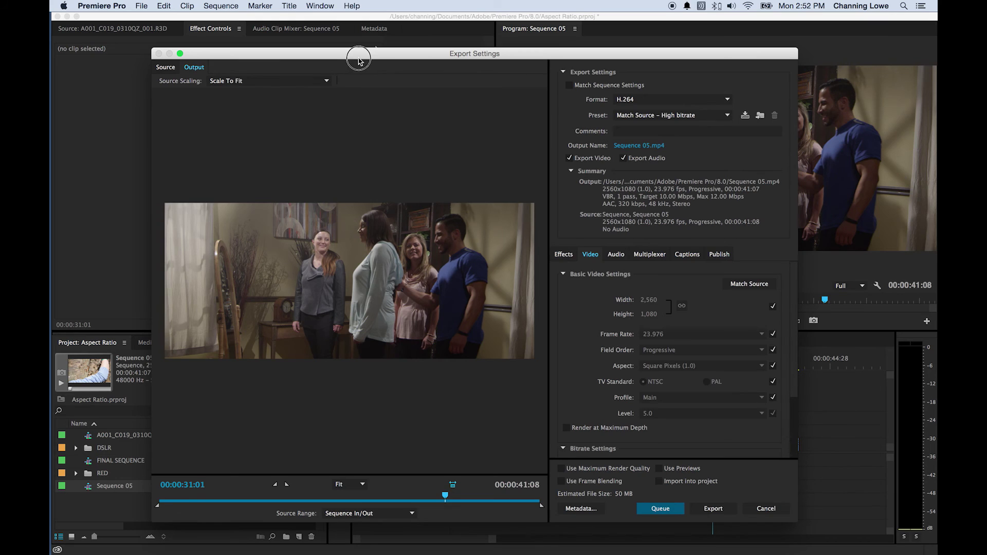
{"action": "left_click_drag", "start_coordinate": [352, 54], "coordinate": [317, 35]}
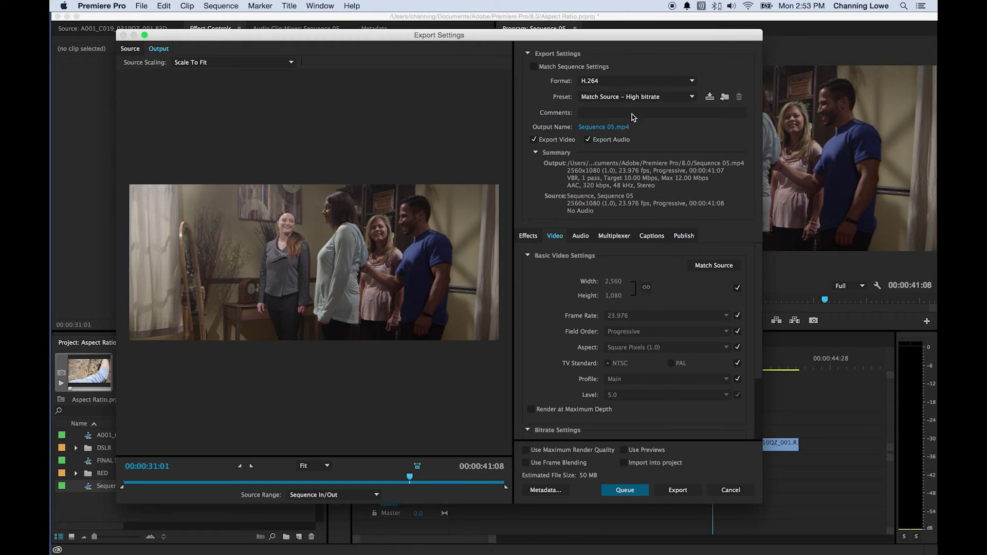
{"action": "left_click_drag", "start_coordinate": [755, 370], "coordinate": [754, 432]}
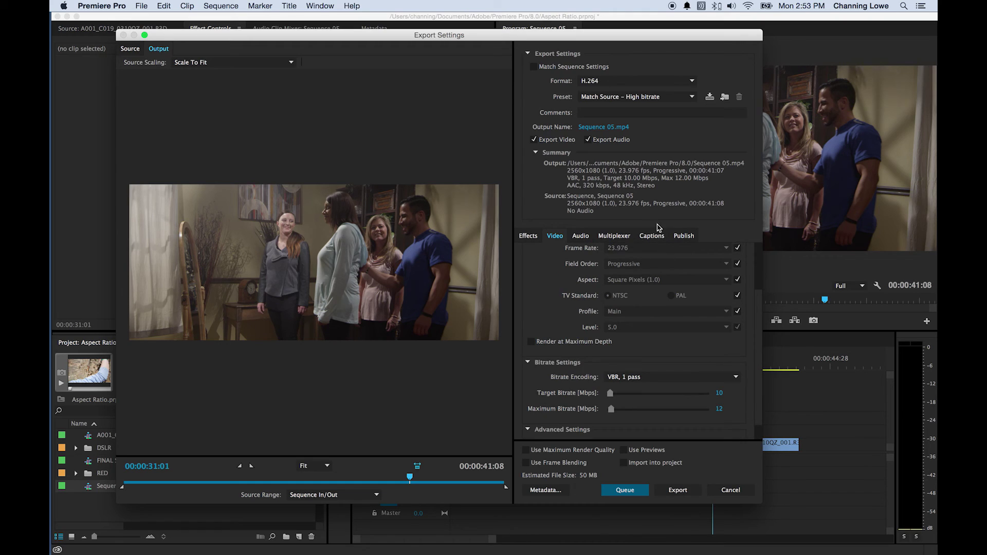
{"action": "left_click", "coordinate": [723, 394]}
{"action": "left_click", "coordinate": [544, 398]}
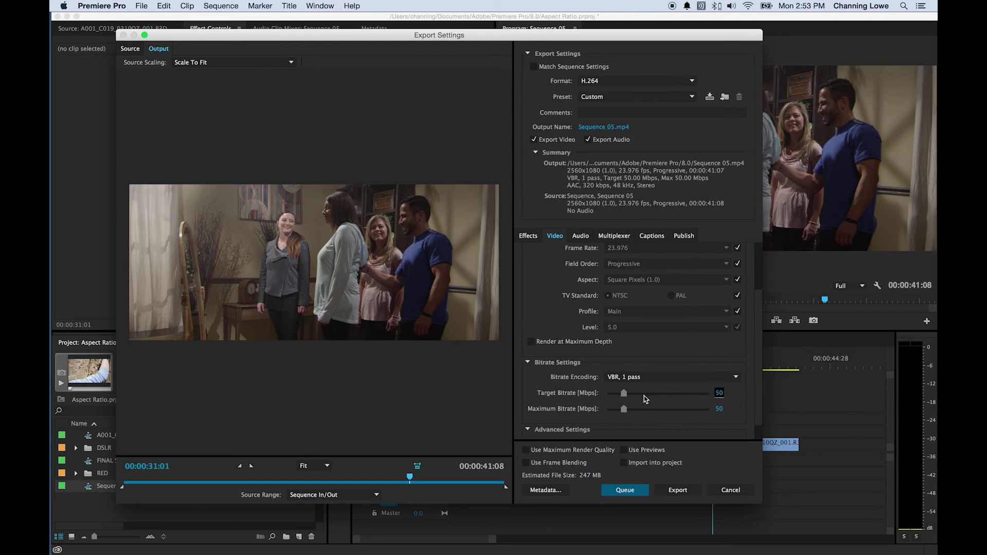
{"action": "left_click", "coordinate": [638, 378]}
{"action": "left_click", "coordinate": [635, 389]}
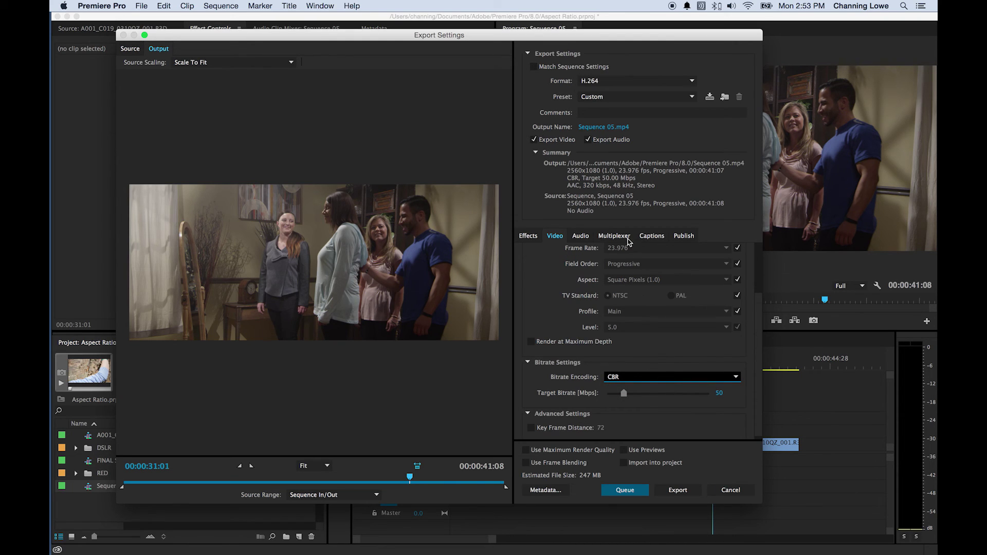
Step: Set the export output to the Desktop folder with the file name 235 Aspect
{"action": "left_click", "coordinate": [606, 127]}
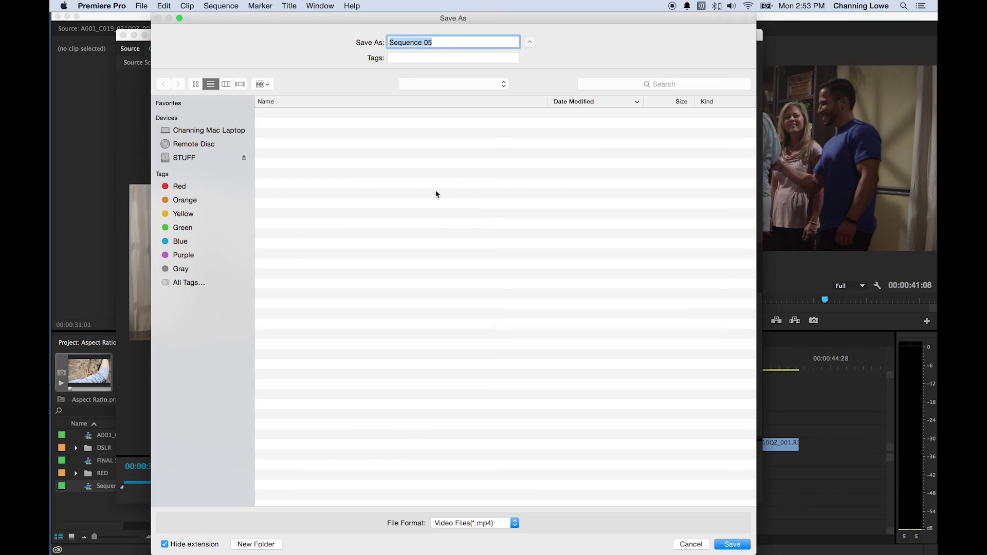
{"action": "key", "text": "super+shift+d"}
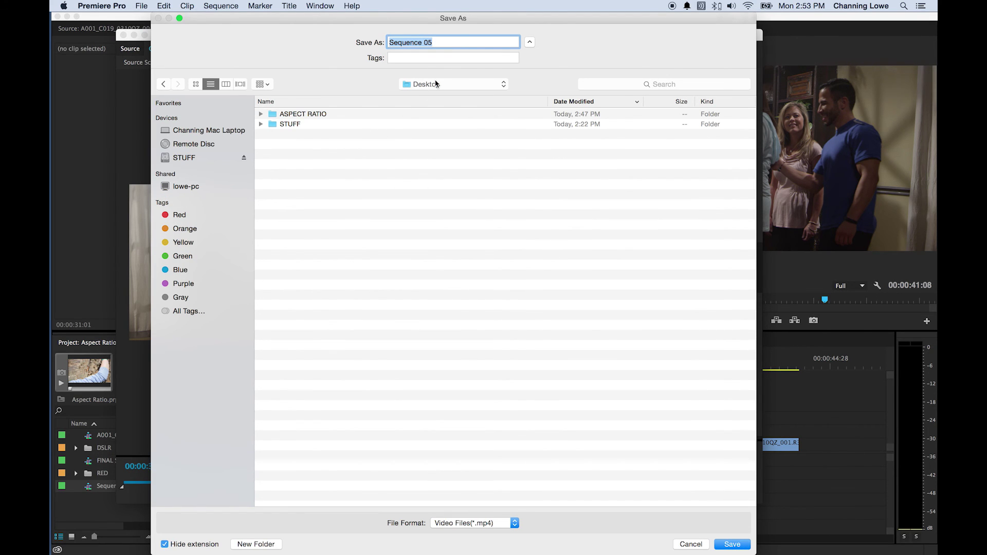
{"action": "type", "text": "189"}
{"action": "key", "text": "BackSpace"}
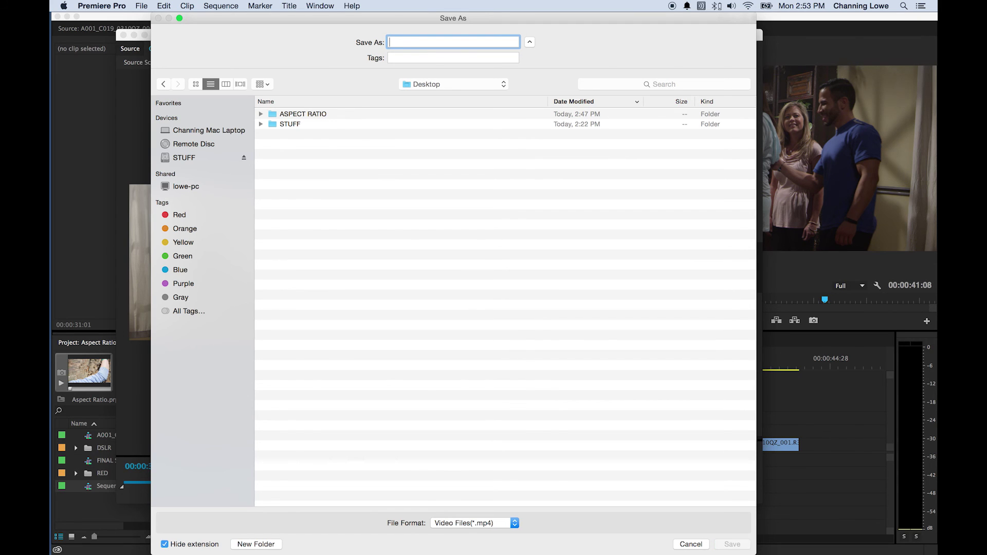
{"action": "type", "text": "235 Aspect"}
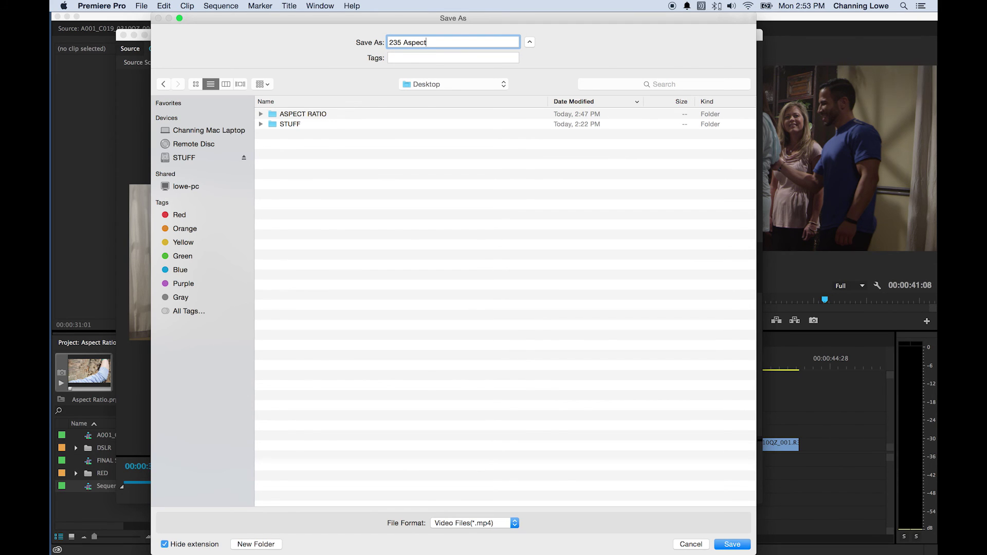
{"action": "key", "text": "Return"}
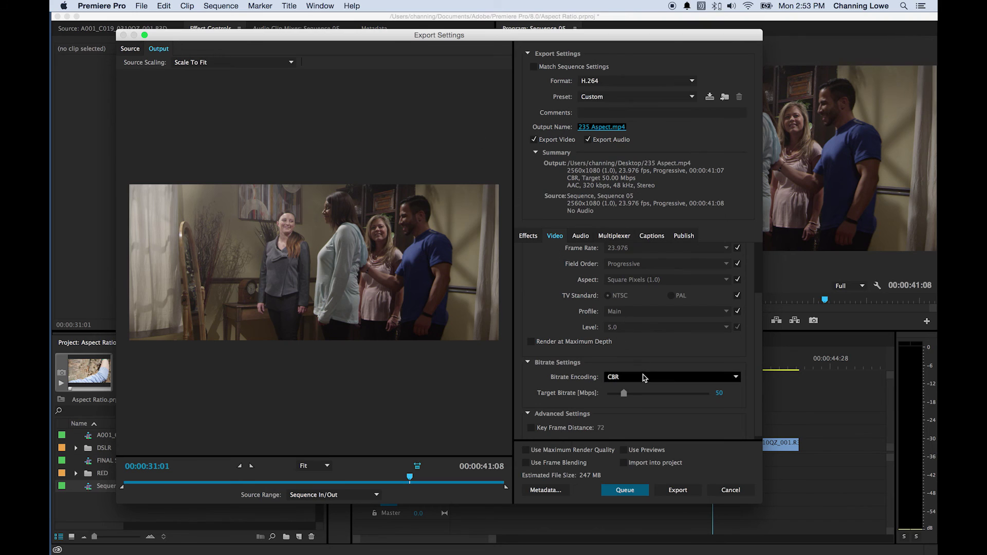
Step: Rename the output file as 239 Aspect and export the sequence immediately
{"action": "left_click", "coordinate": [602, 127]}
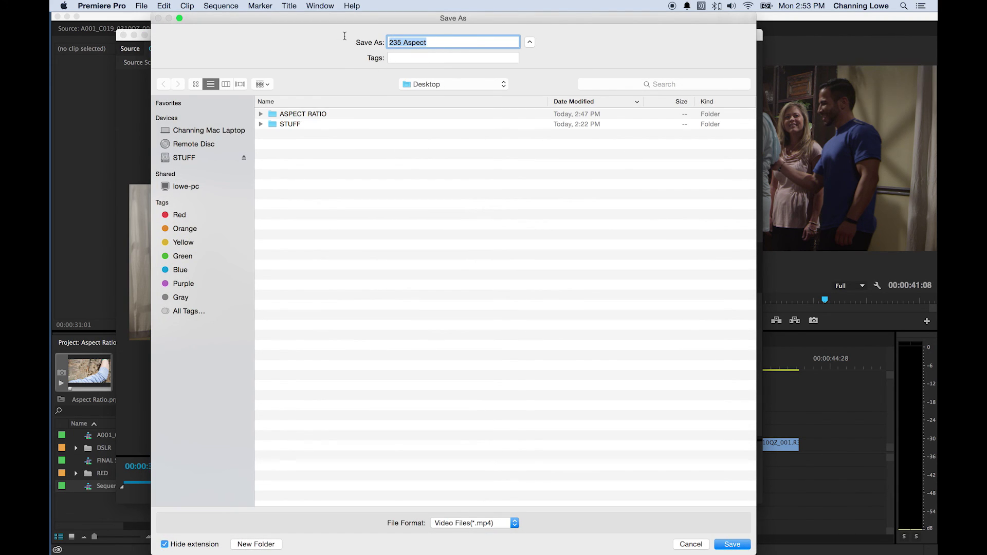
{"action": "key", "text": "BackSpace"}
{"action": "type", "text": "23"}
{"action": "key", "text": "Return"}
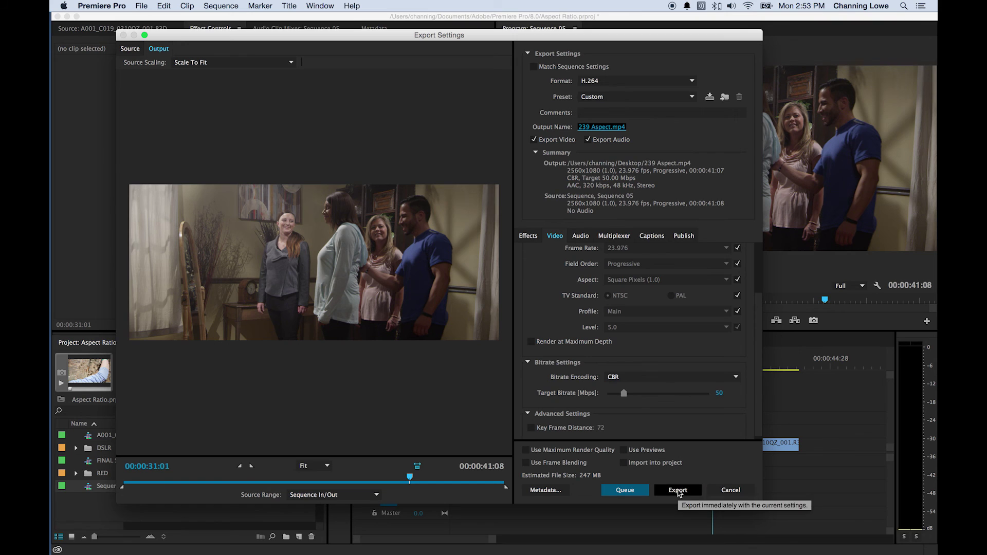
{"action": "left_click", "coordinate": [678, 491]}
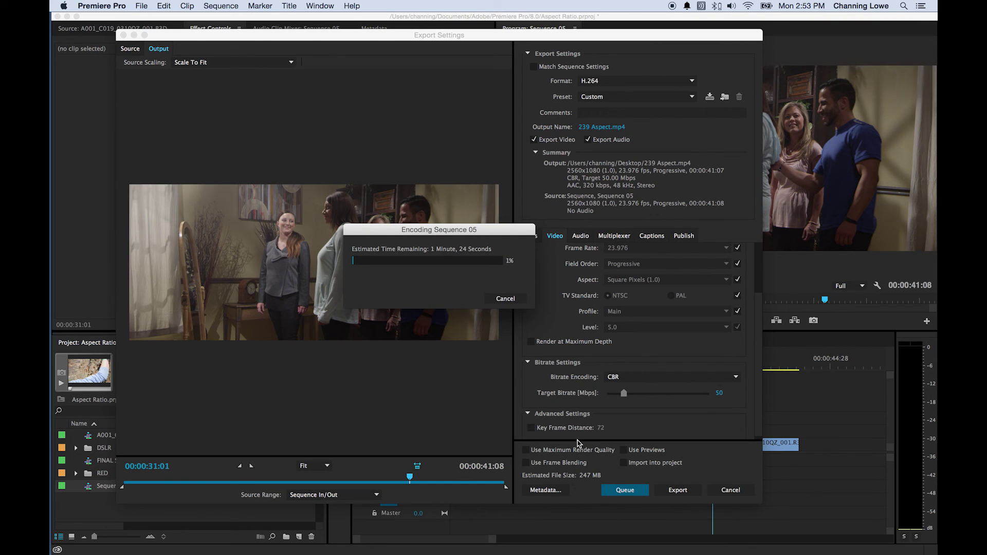
Step: Switch to the desktop, move 239 Aspect.mp4 into open space and open it in QuickTime Player
{"action": "key", "text": "super+Tab"}
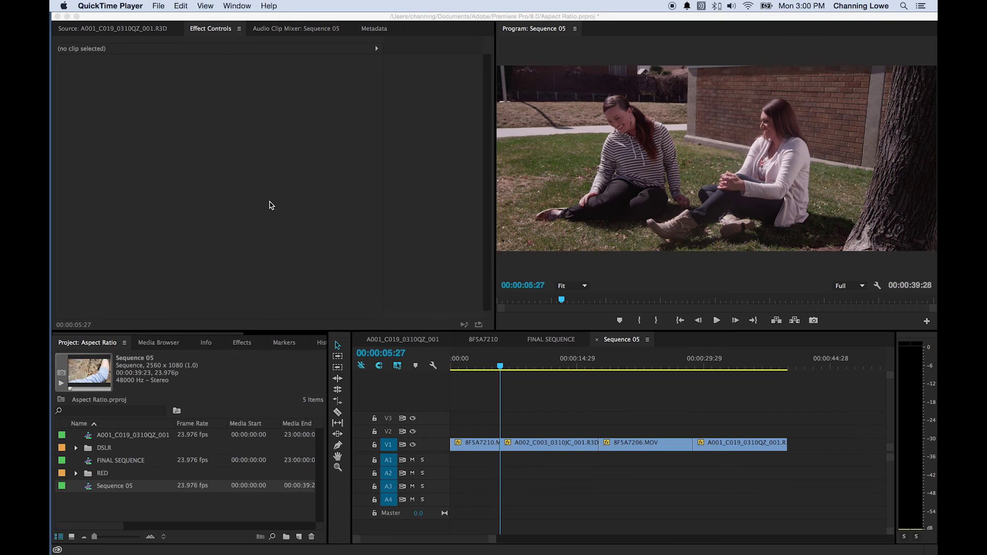
{"action": "left_click", "coordinate": [270, 187]}
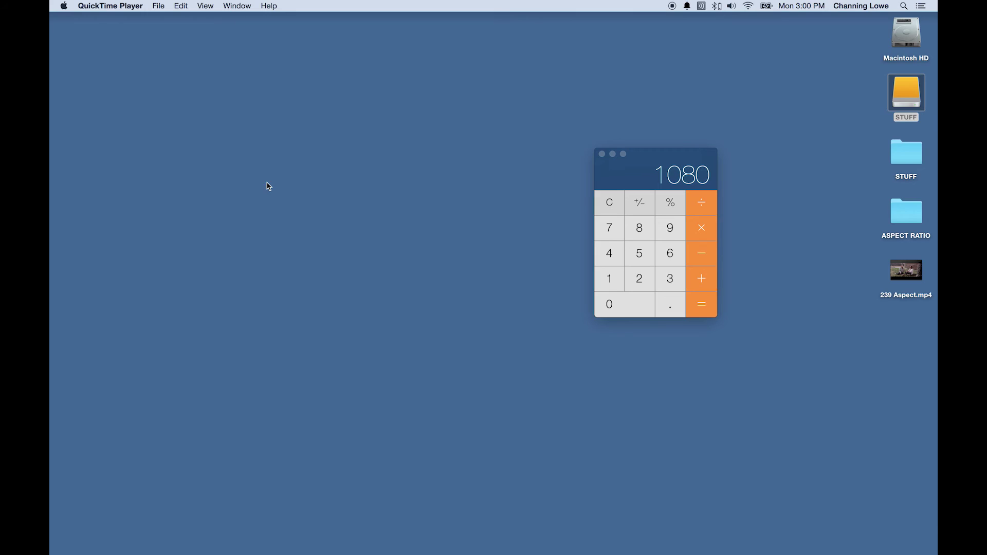
{"action": "left_click", "coordinate": [575, 252]}
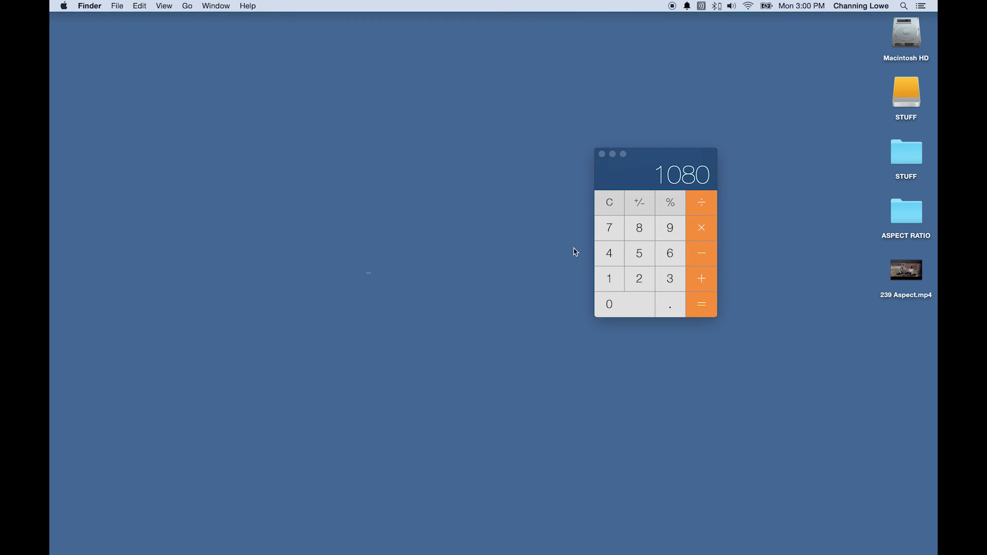
{"action": "left_click_drag", "start_coordinate": [891, 266], "coordinate": [296, 139]}
{"action": "double_click", "coordinate": [297, 139]}
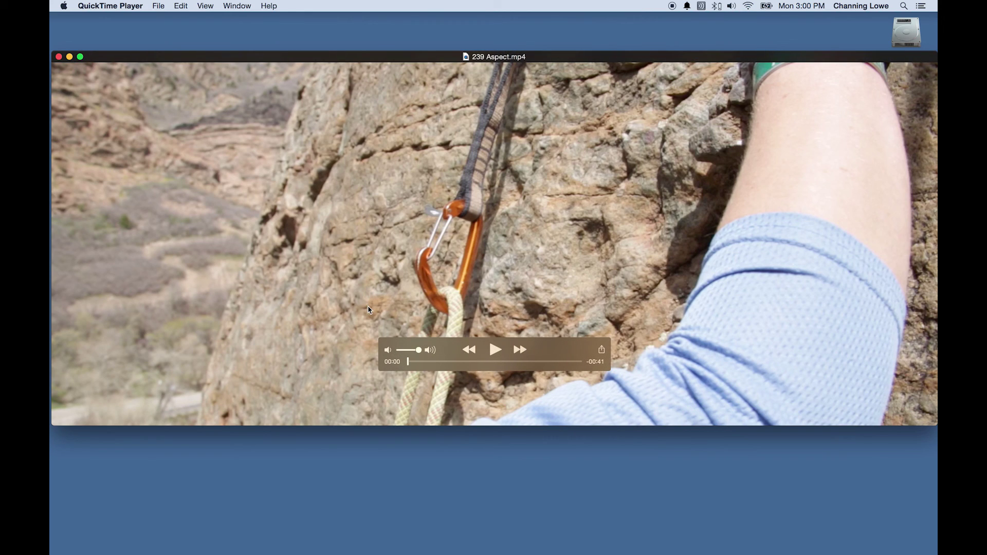
Step: Play 239 Aspect.mp4 and skip ahead through its clips to review the exported framing
{"action": "left_click", "coordinate": [495, 351]}
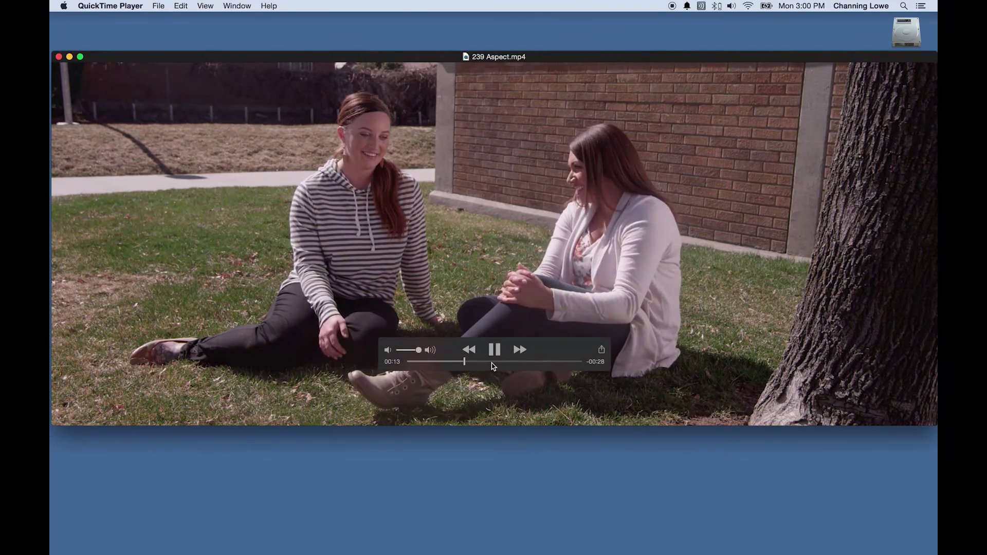
{"action": "left_click", "coordinate": [503, 362]}
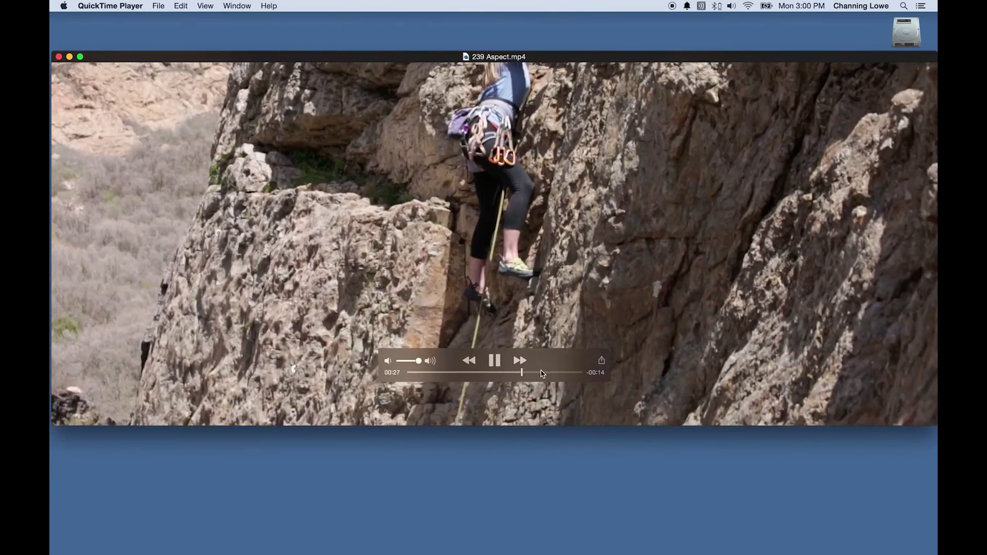
{"action": "key", "text": "space"}
{"action": "left_click", "coordinate": [545, 372]}
{"action": "key", "text": "space"}
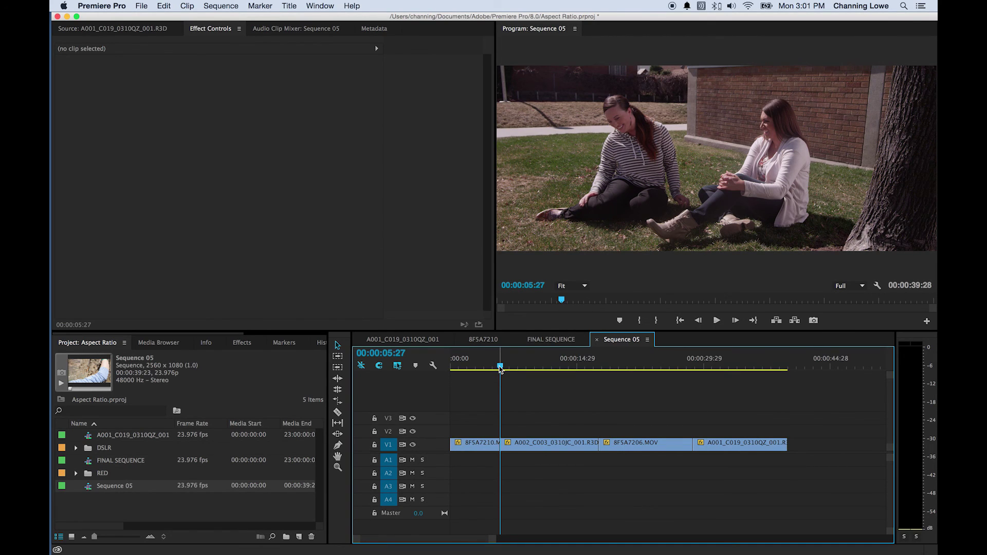
Step: Switch back to Premiere Pro and move the Sequence 05 playhead to 00:00:16:00
{"action": "left_click_drag", "start_coordinate": [500, 368], "coordinate": [585, 367]}
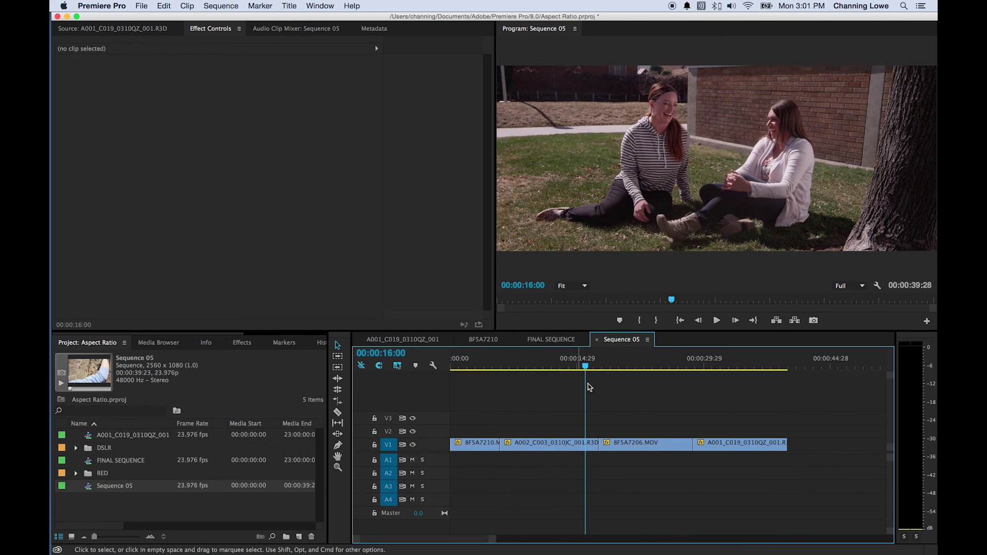